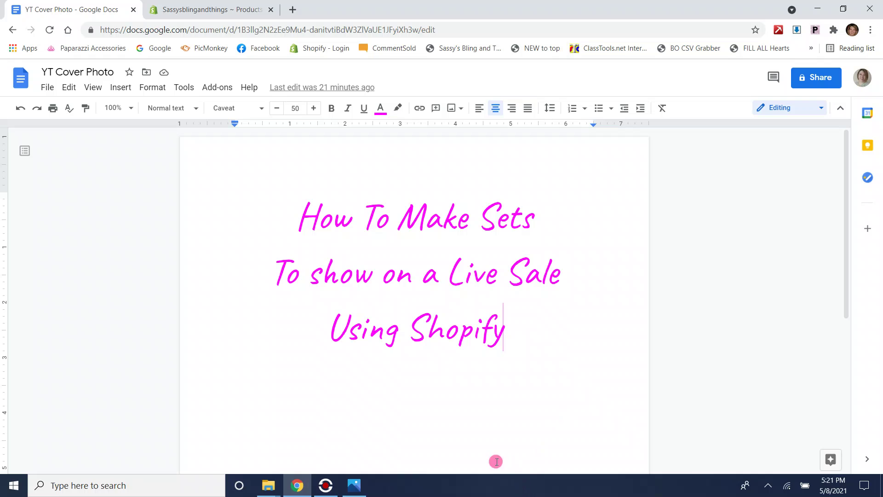
Step: View the Colorfully Country pink bracelet image in Photos and switch to the Shopify products page in Chrome
click(350, 491)
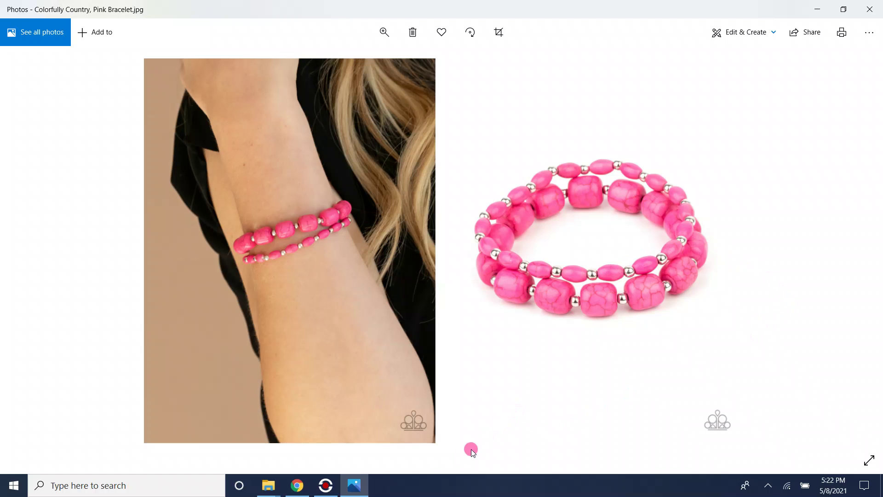
click(296, 487)
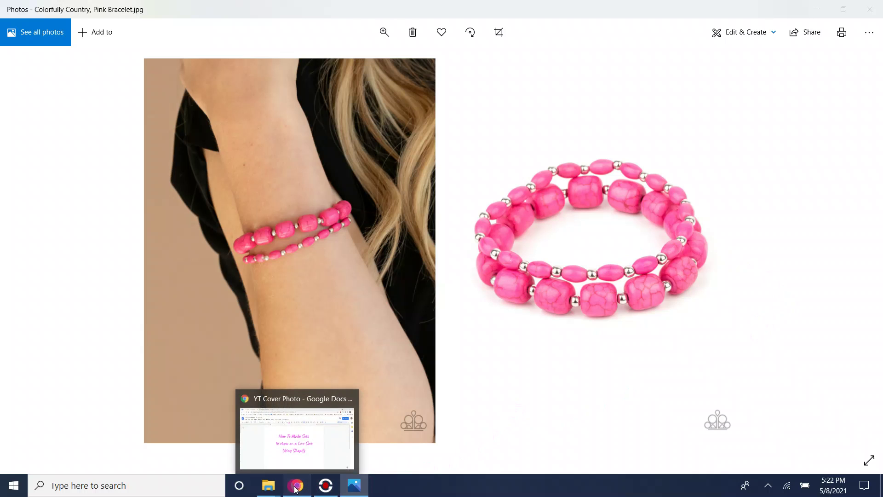
click(227, 14)
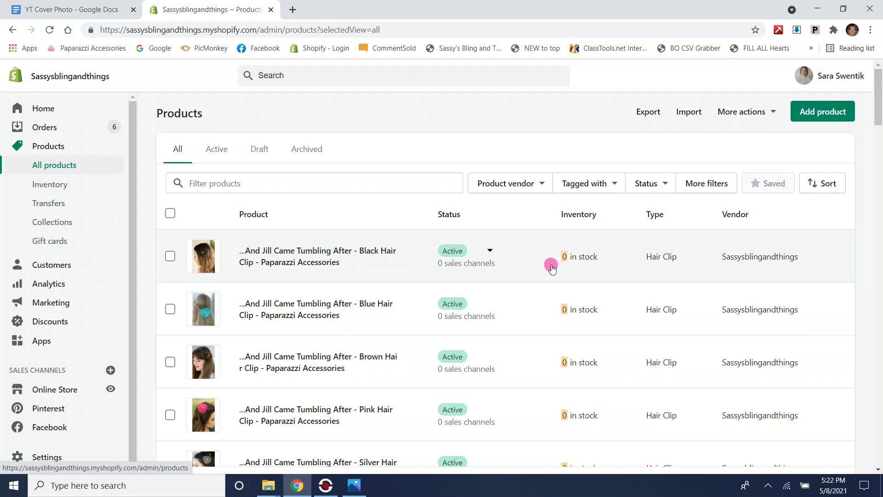
Step: Filter the product list by availability to items available on the Online Store
click(711, 186)
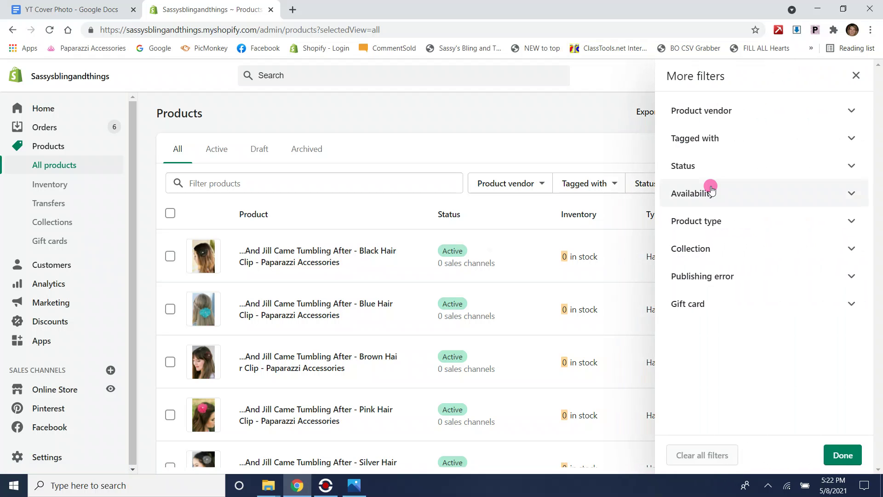
click(713, 194)
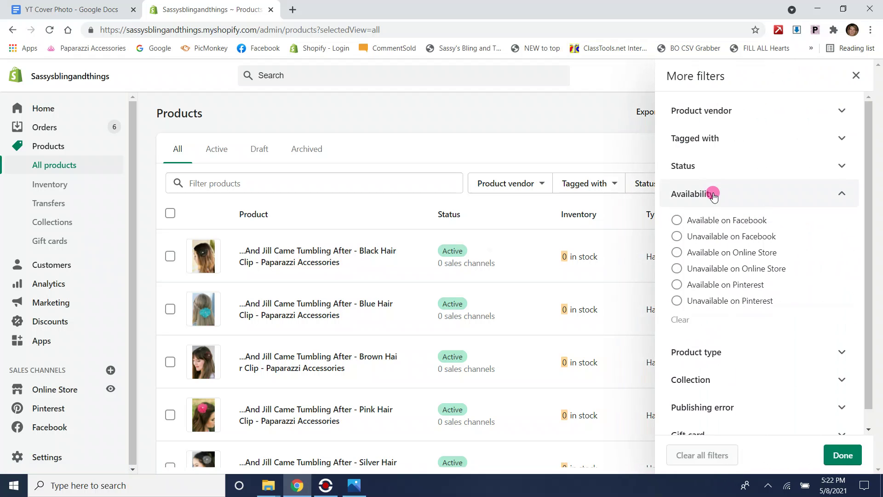
click(726, 254)
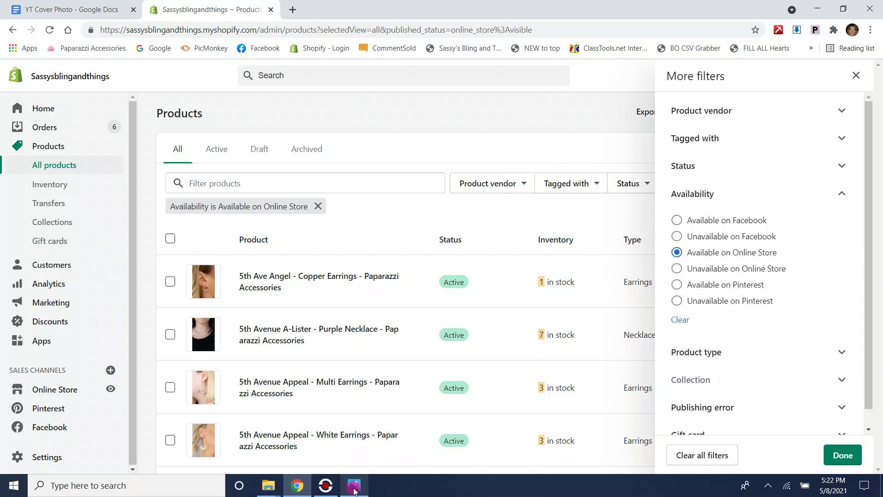
Step: Add a product type filter for Necklace and finish the filter selection
mouse_move(354, 486)
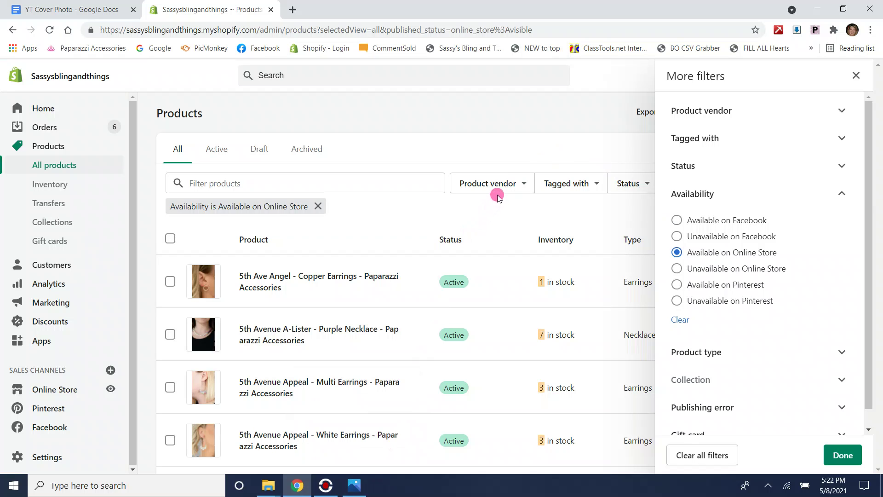
click(675, 352)
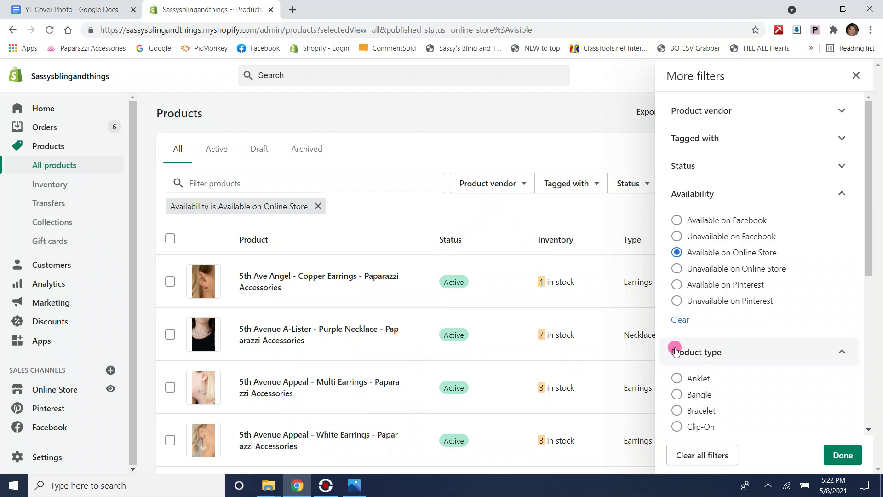
scroll(755, 352, down, 6)
click(677, 252)
scroll(736, 230, up, 3)
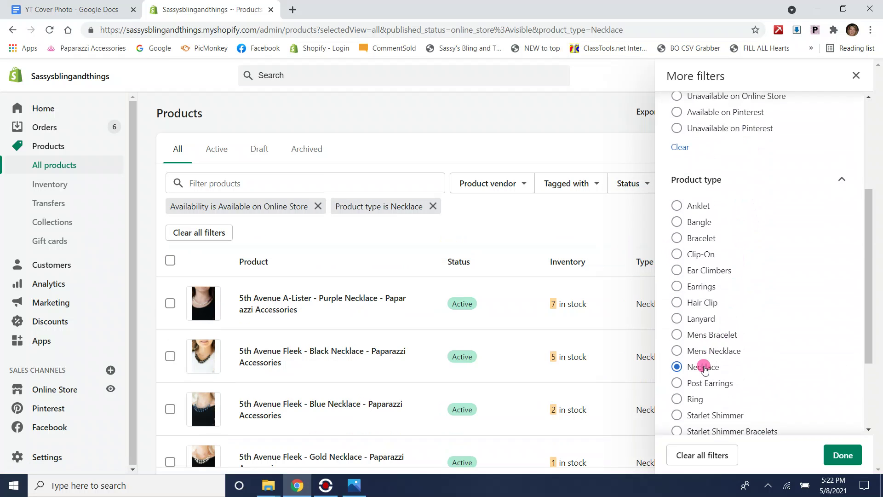
click(836, 454)
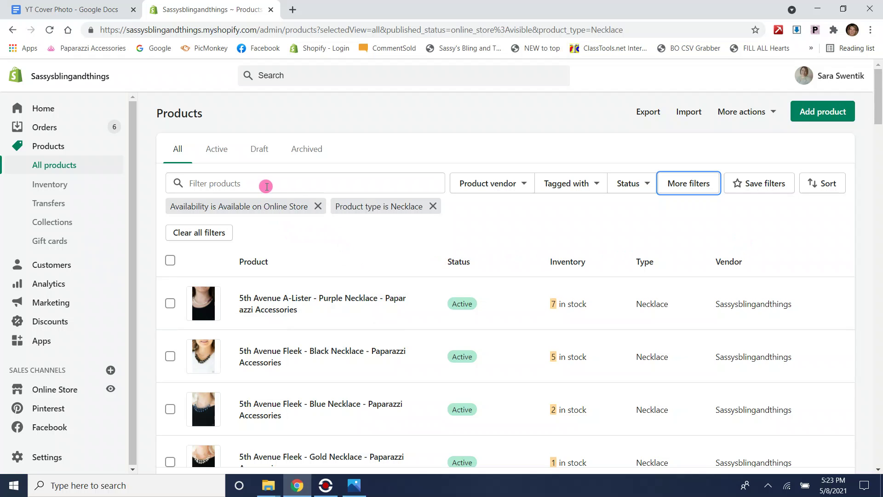
Step: Sort the filtered necklaces by high inventory
click(829, 184)
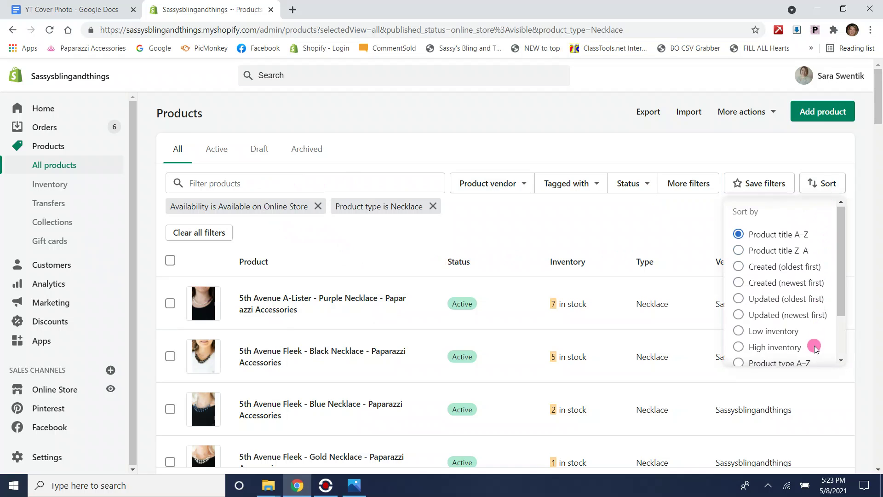
click(740, 347)
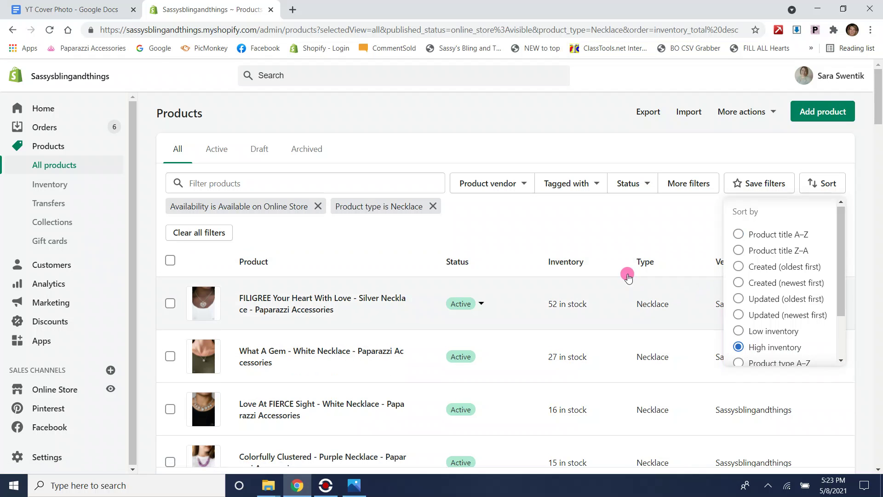
click(588, 270)
Step: Look over the sorted necklaces and search them for "pink stone"
scroll(570, 283, down, 1)
scroll(571, 284, down, 2)
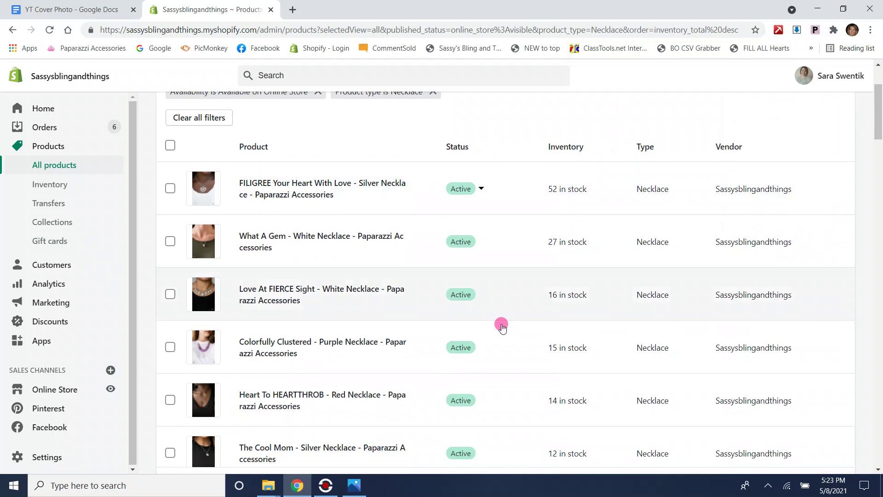
scroll(312, 400, down, 2)
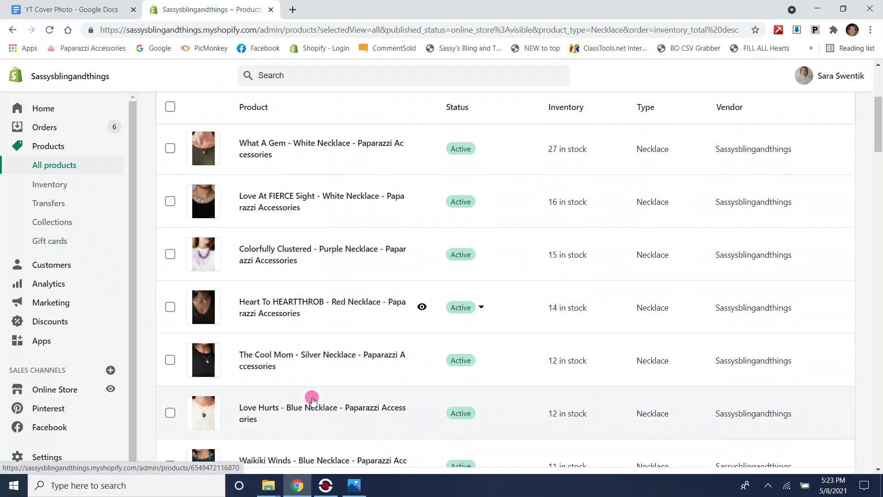
scroll(313, 399, up, 5)
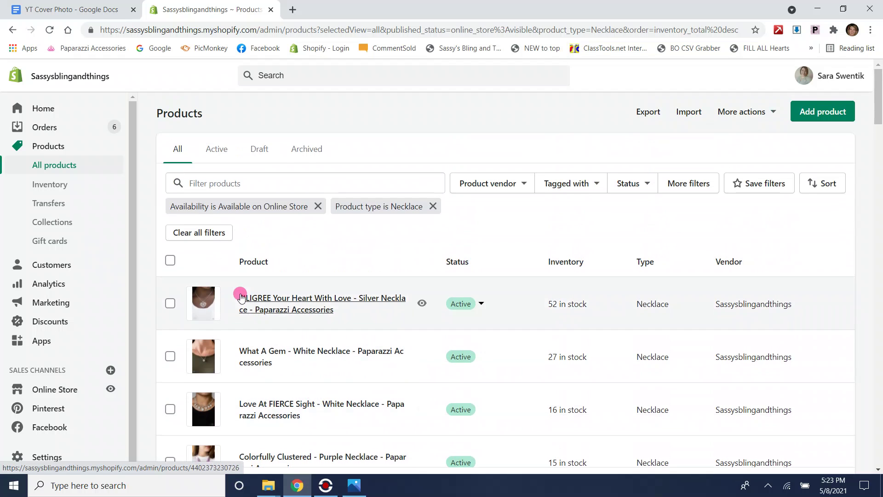
click(238, 182)
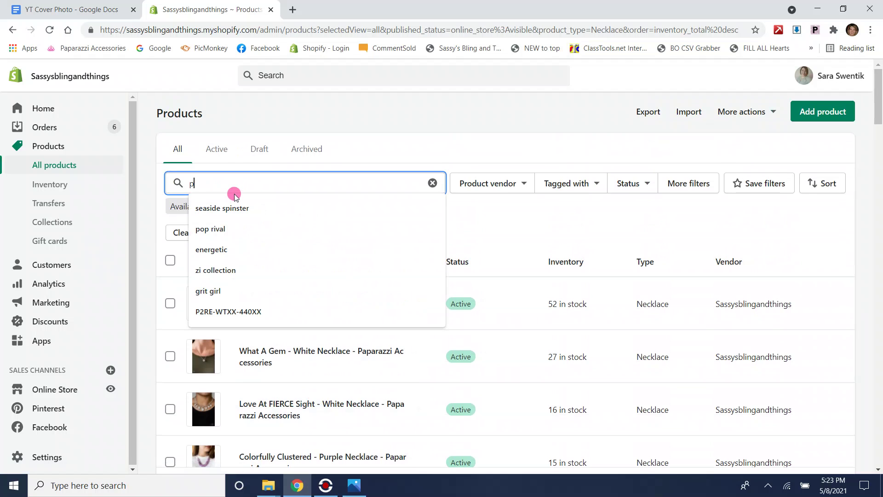
text(pink stone)
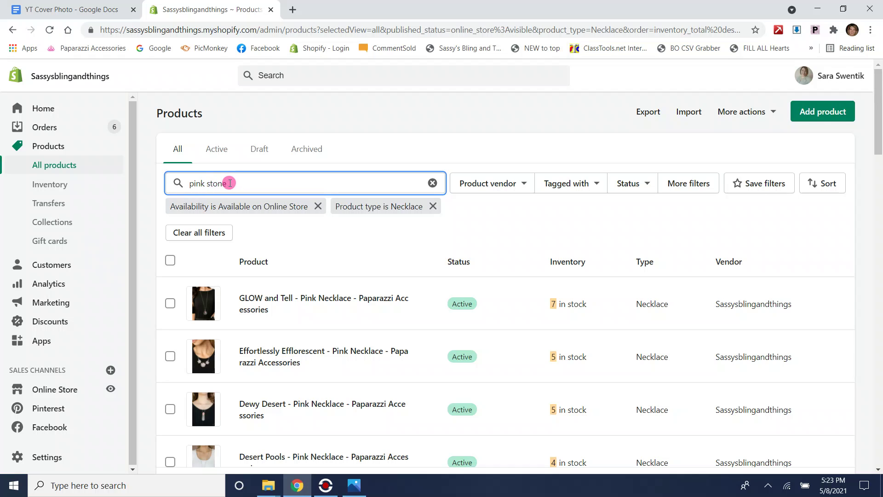
Step: Examine the description, media and tags of the GLOW and Tell pink necklace and return to the product list
click(398, 302)
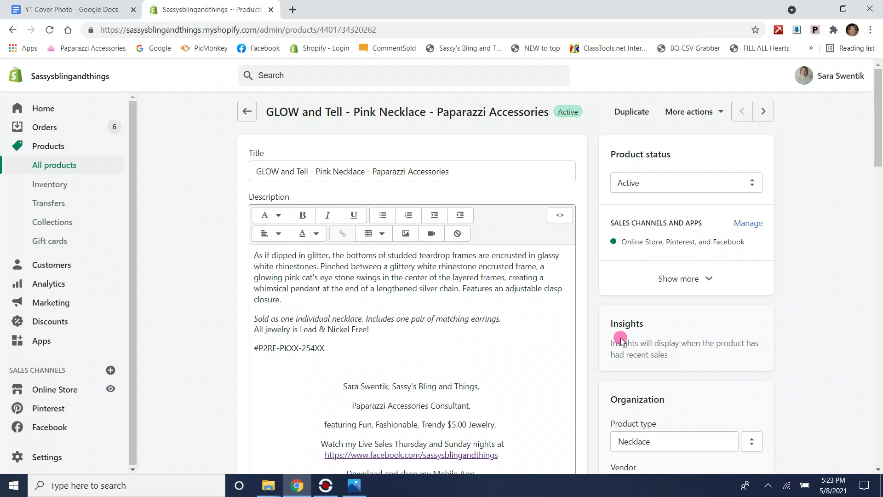
scroll(771, 311, down, 6)
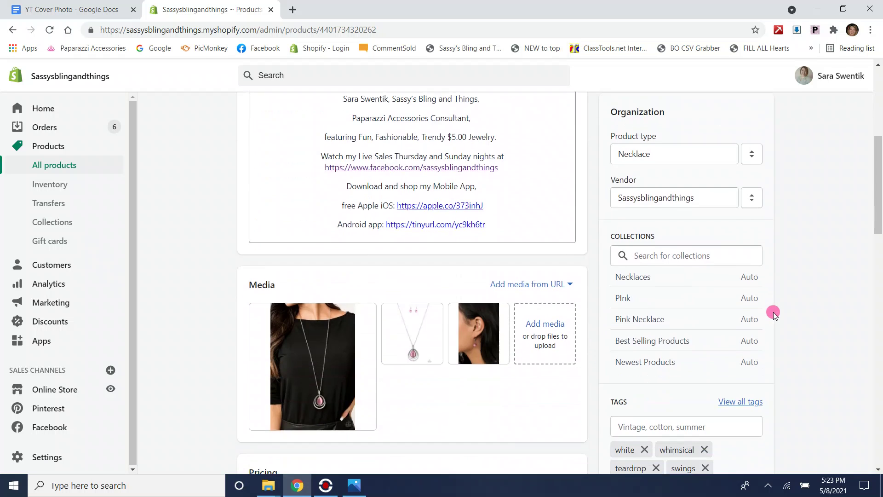
scroll(774, 314, down, 4)
scroll(746, 304, up, 1)
scroll(733, 300, down, 2)
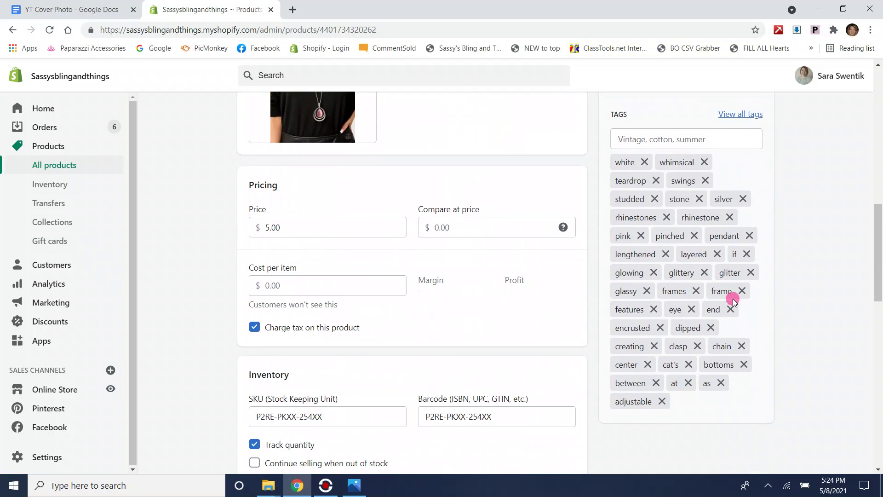
scroll(661, 179, up, 1)
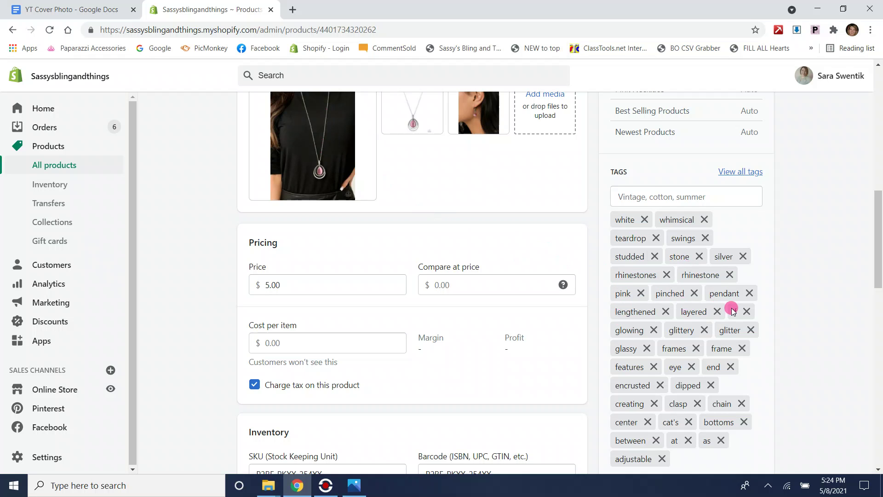
scroll(733, 311, up, 15)
click(247, 111)
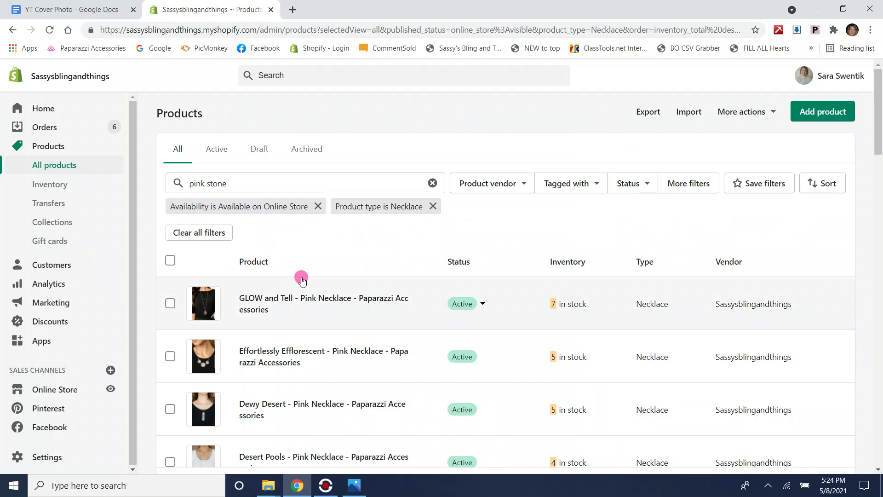
Step: Open the Desert Pools pink necklace from the search results and view its first photo enlarged
scroll(302, 280, down, 2)
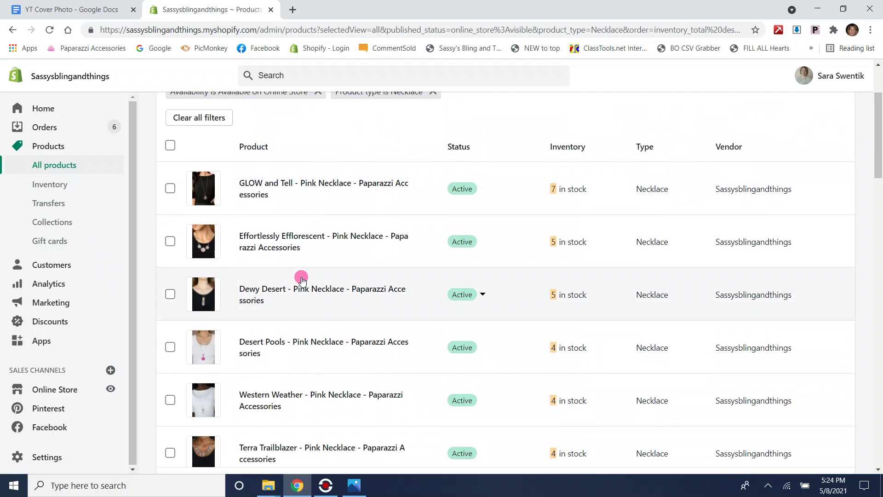
scroll(302, 279, down, 2)
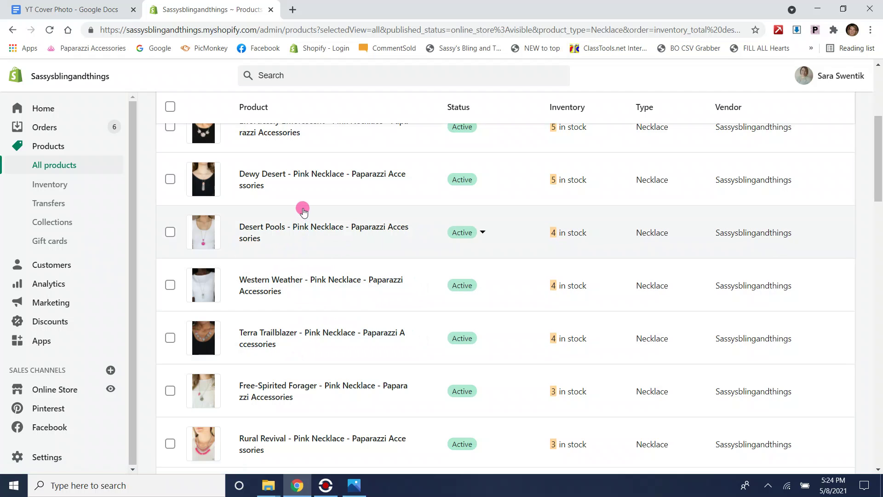
click(307, 228)
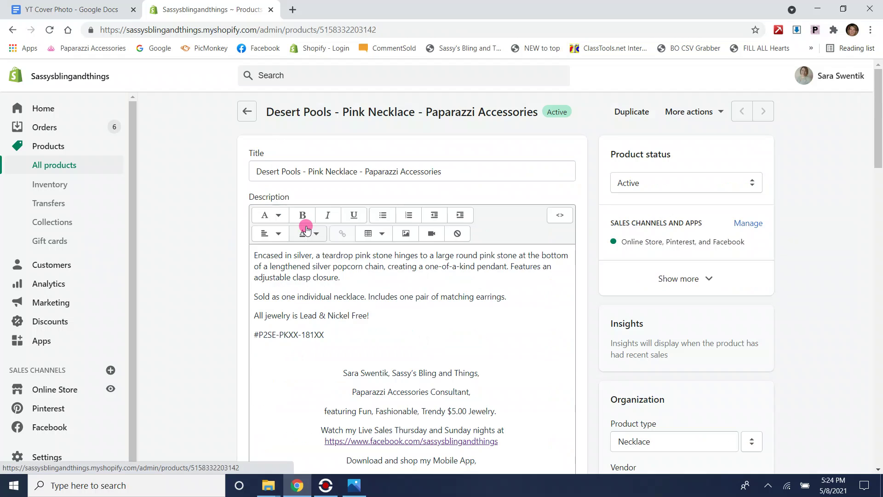
scroll(497, 281, down, 9)
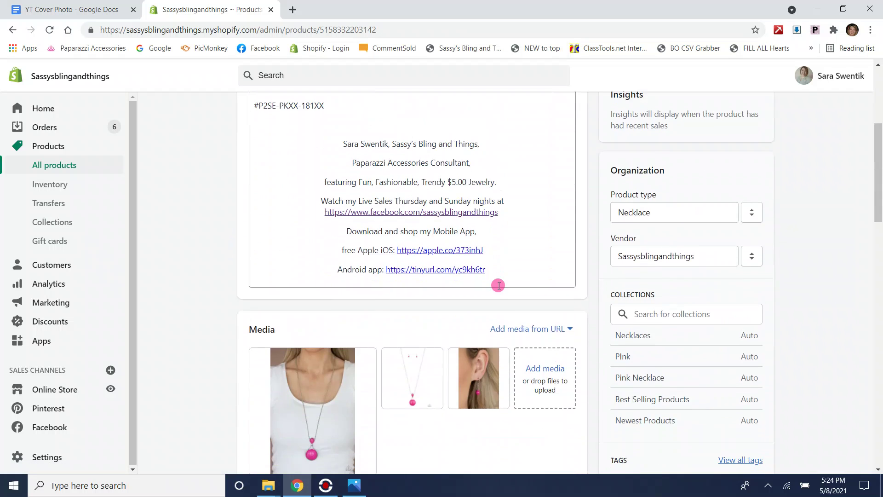
click(293, 242)
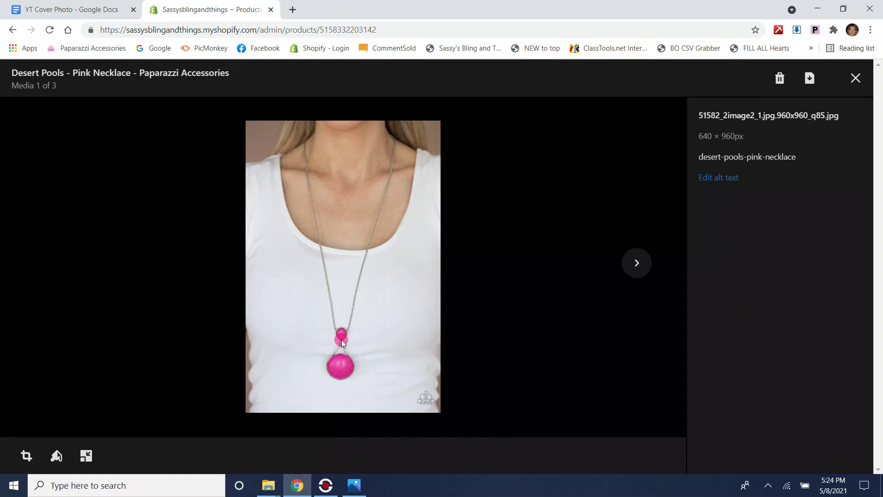
click(856, 78)
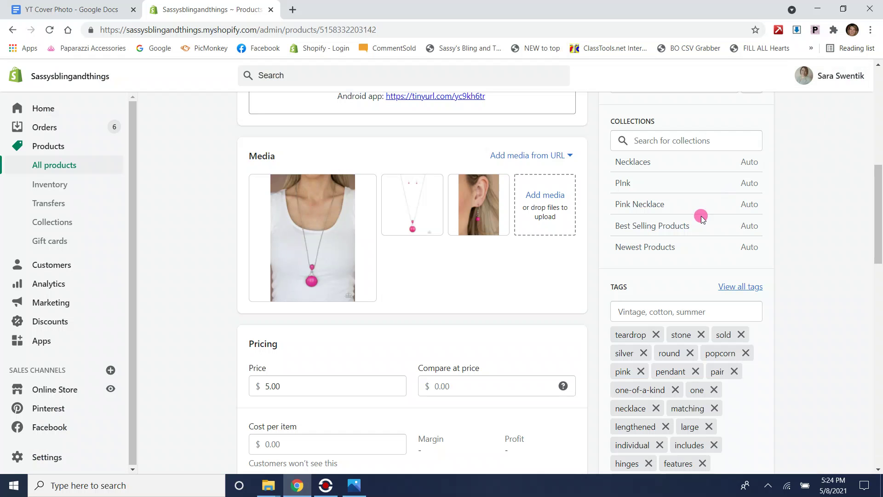
Step: Check the Desert Pools necklace's tags and inventory, highlight 181 in the item code of its description, and return to the product list
scroll(493, 231, up, 5)
scroll(492, 230, down, 10)
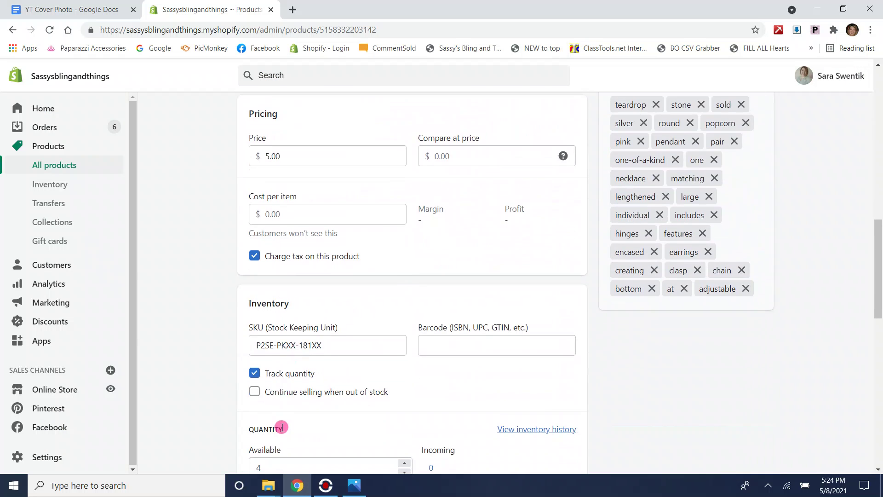
scroll(329, 365, up, 15)
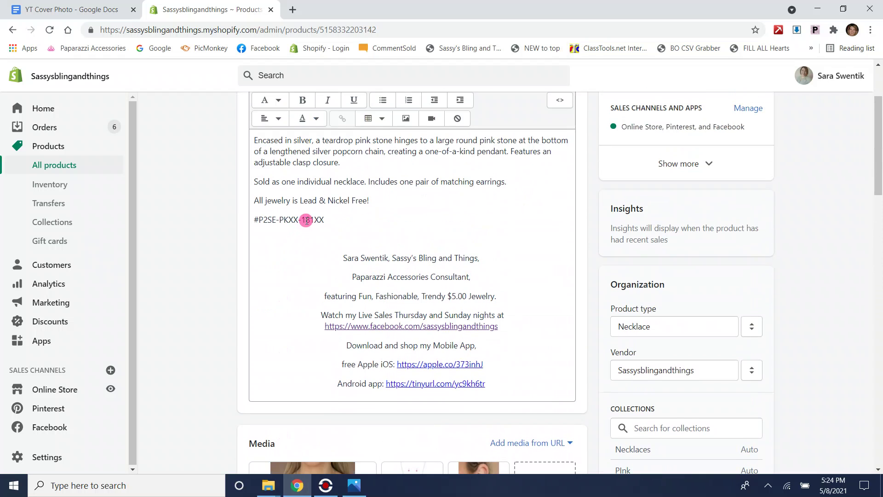
drag(303, 220, 312, 220)
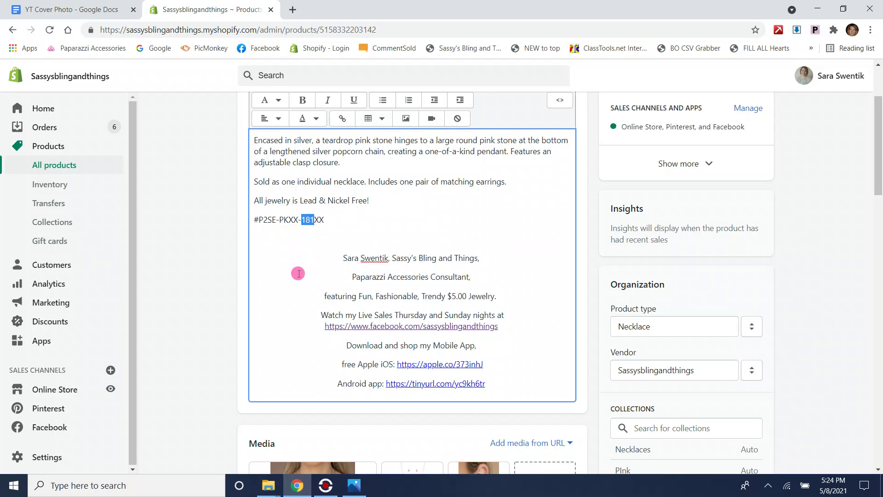
scroll(298, 274, up, 3)
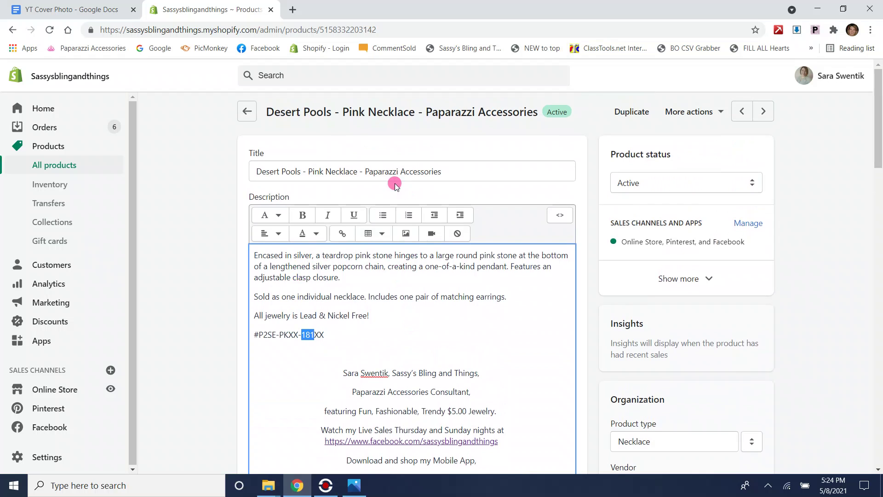
click(251, 113)
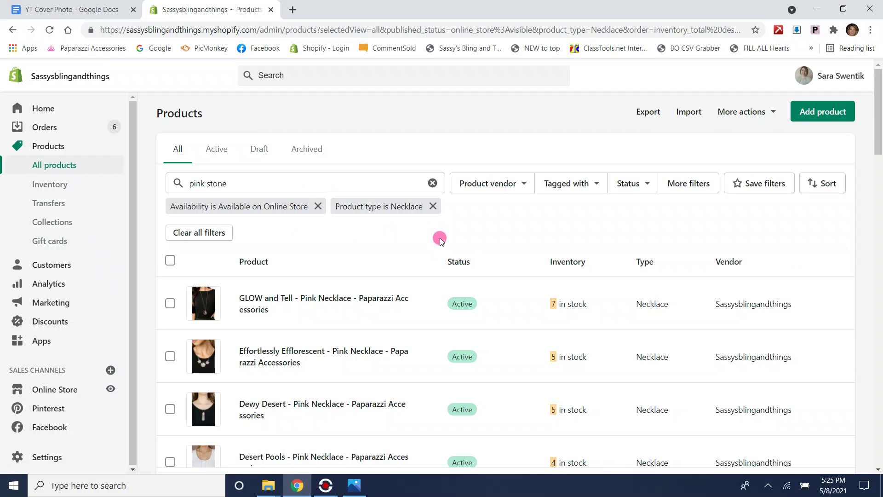
Step: Set the product type filter to Earrings, keeping the "pink stone" search
click(680, 183)
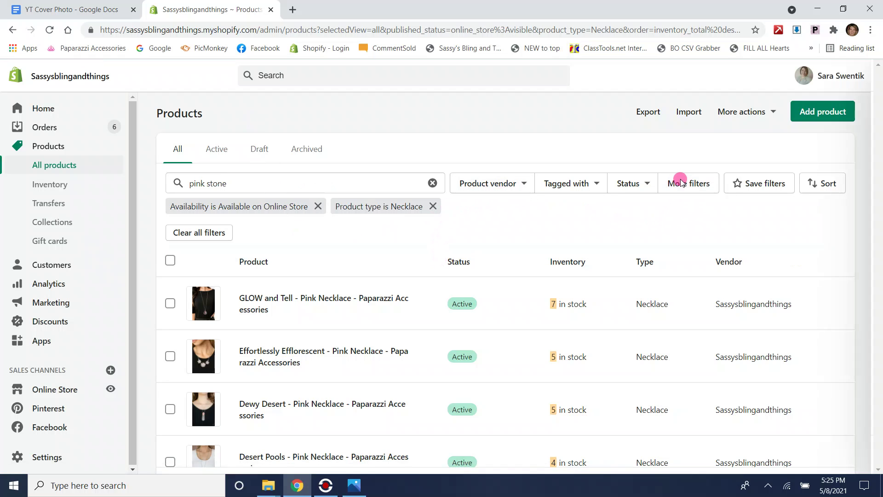
click(677, 245)
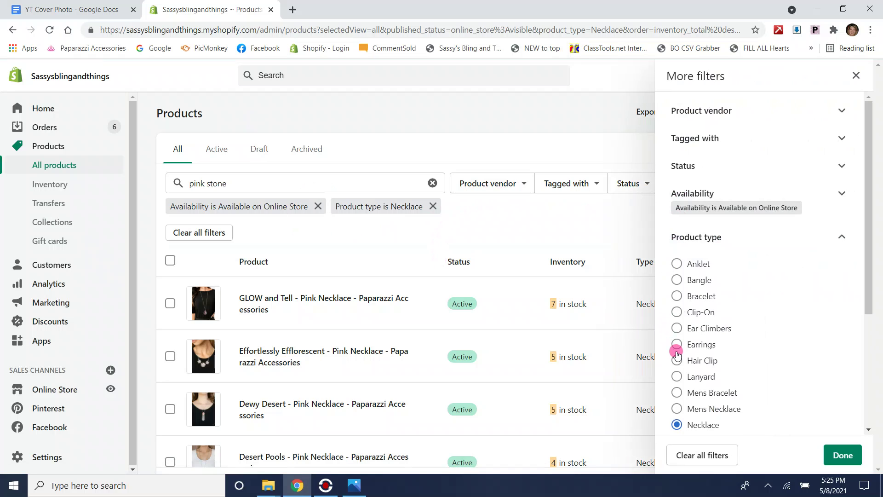
click(677, 345)
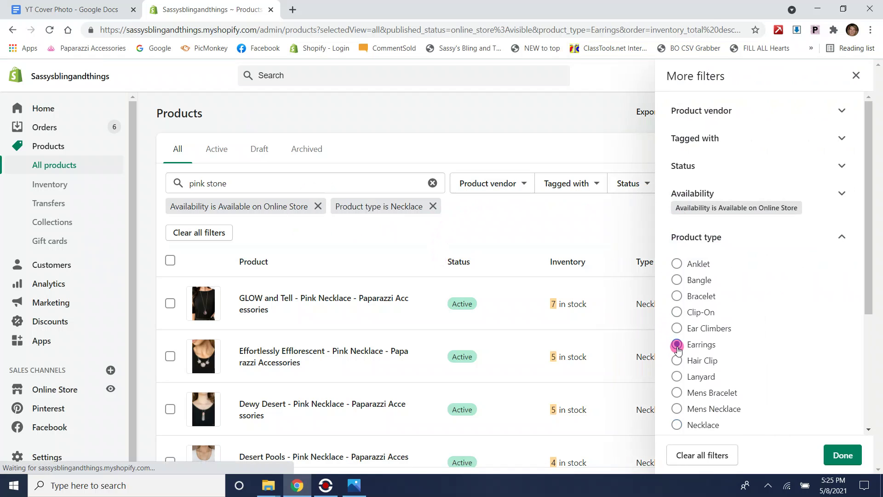
click(855, 461)
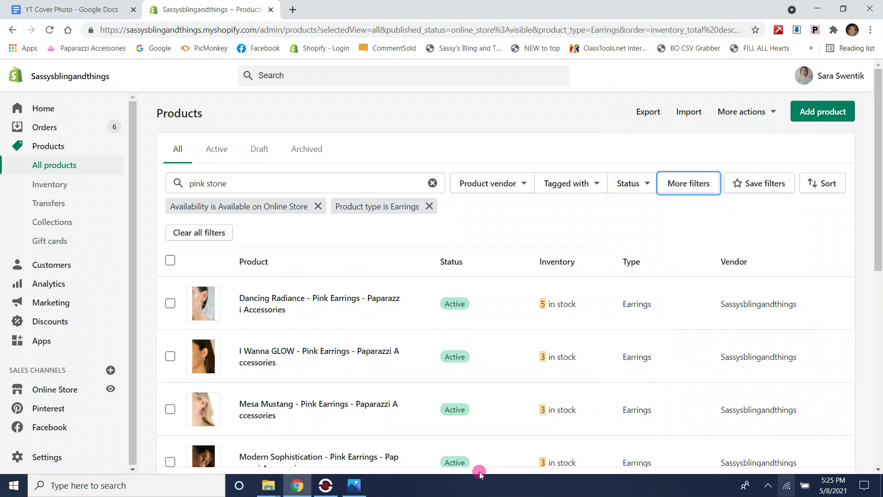
Step: Open the Mesa Mustang pink earrings from the filtered results and highlight 062 in the item code of their description
scroll(281, 296, down, 2)
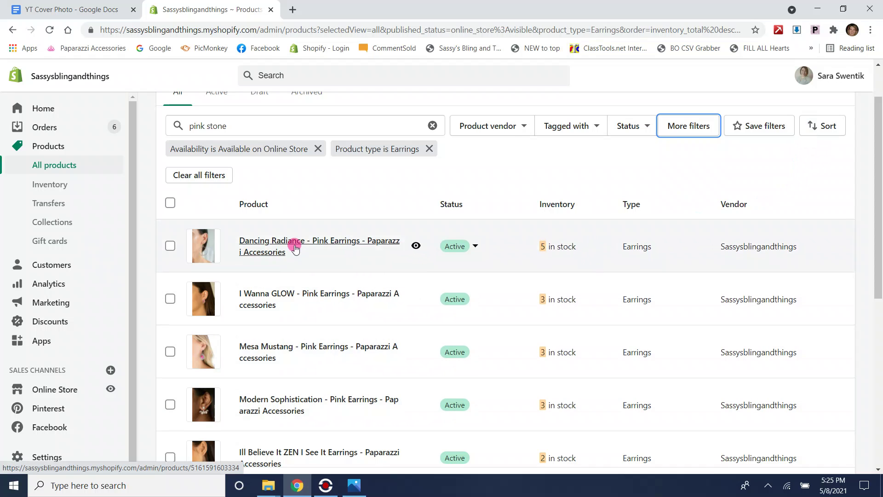
scroll(323, 231, down, 1)
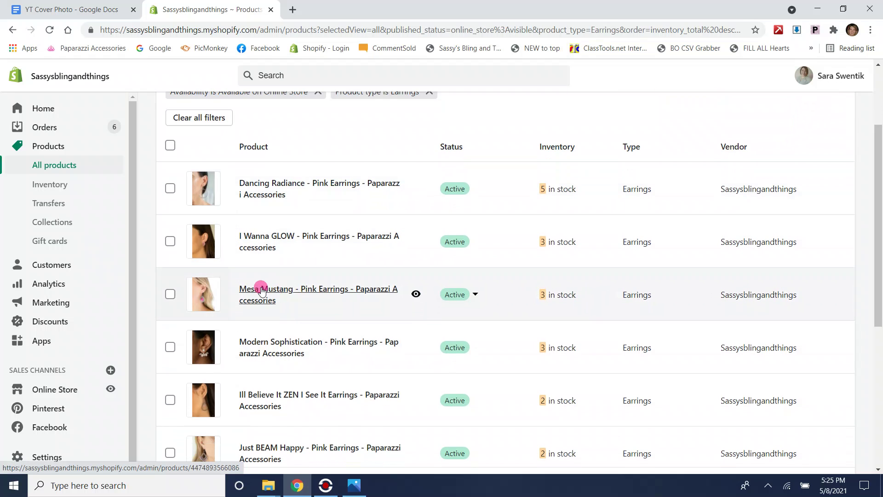
click(261, 290)
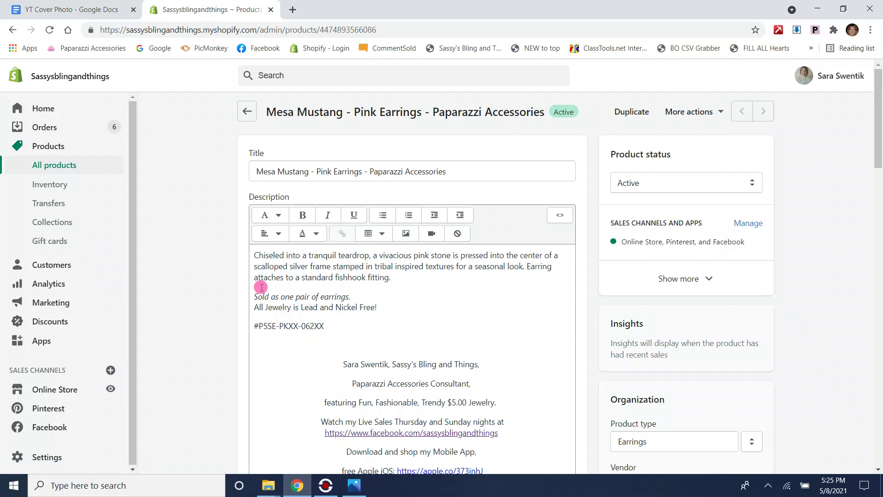
drag(302, 327, 309, 328)
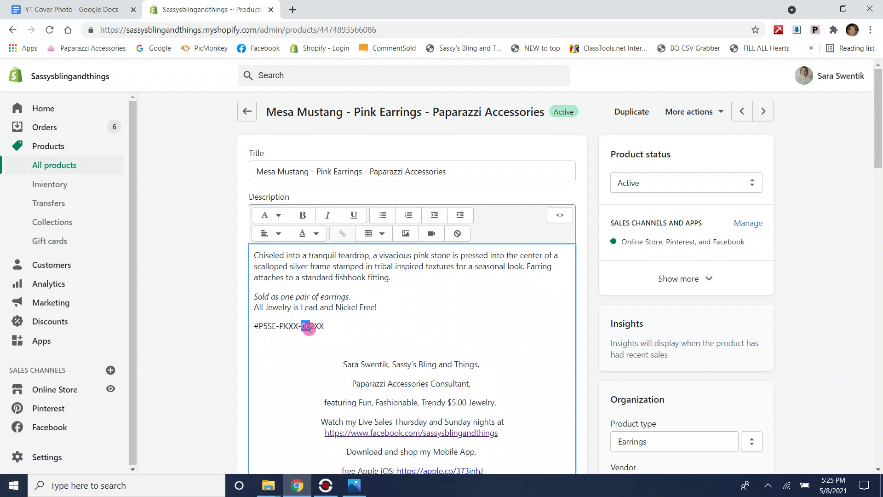
Step: View the first photo of the Mesa Mustang earrings enlarged, then close it
scroll(460, 336, down, 8)
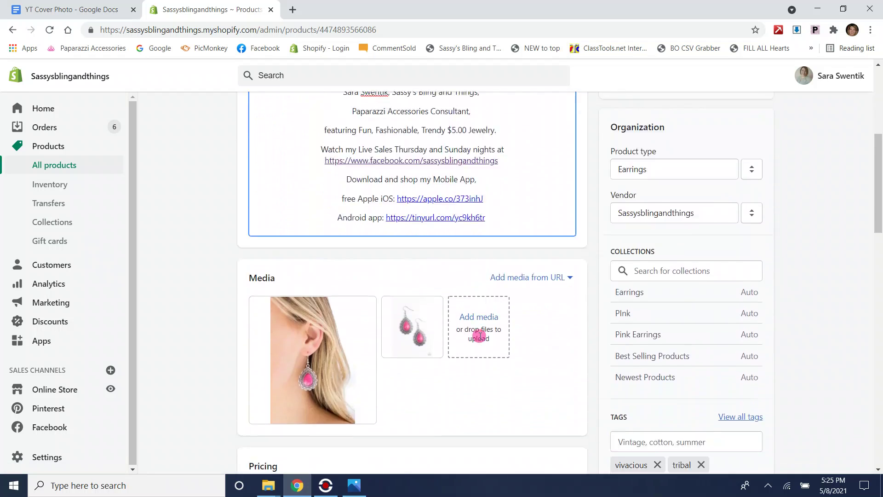
click(343, 274)
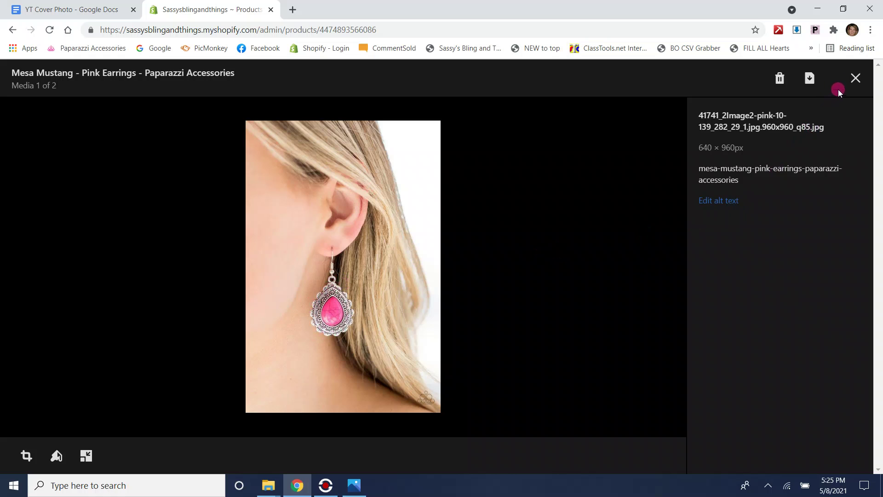
click(851, 80)
Step: Check the Mesa Mustang earrings' inventory, description, media and tags, and return to the product list
scroll(459, 220, down, 6)
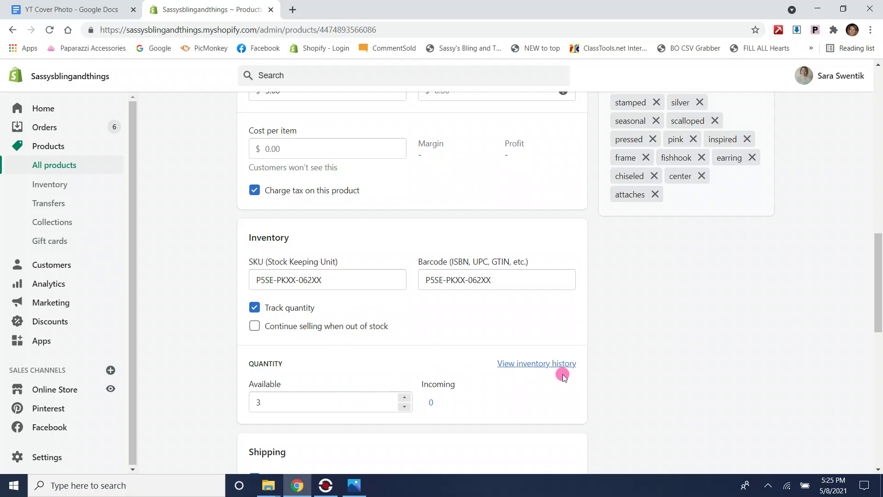
scroll(562, 375, up, 8)
scroll(563, 375, up, 3)
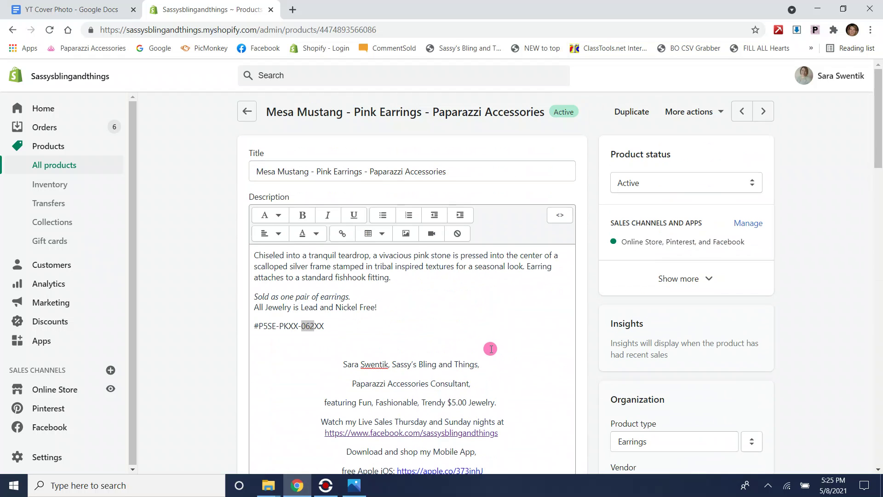
scroll(475, 345, down, 8)
mouse_move(290, 299)
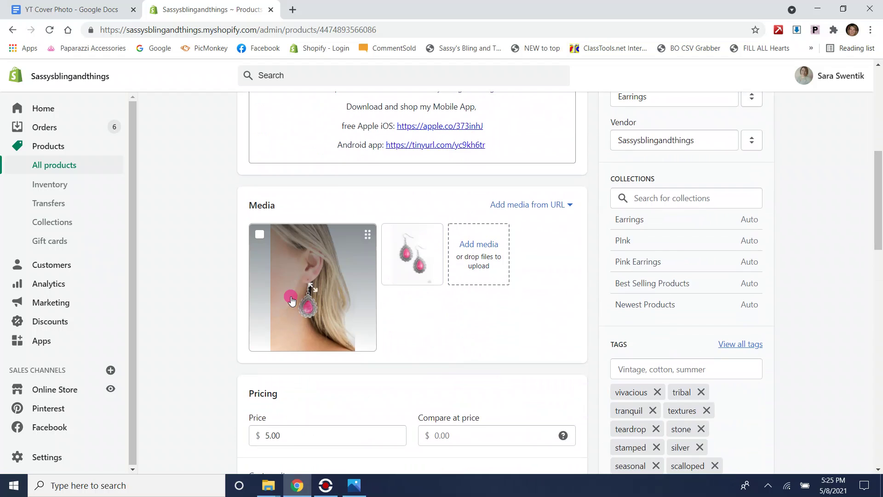
scroll(291, 299, up, 8)
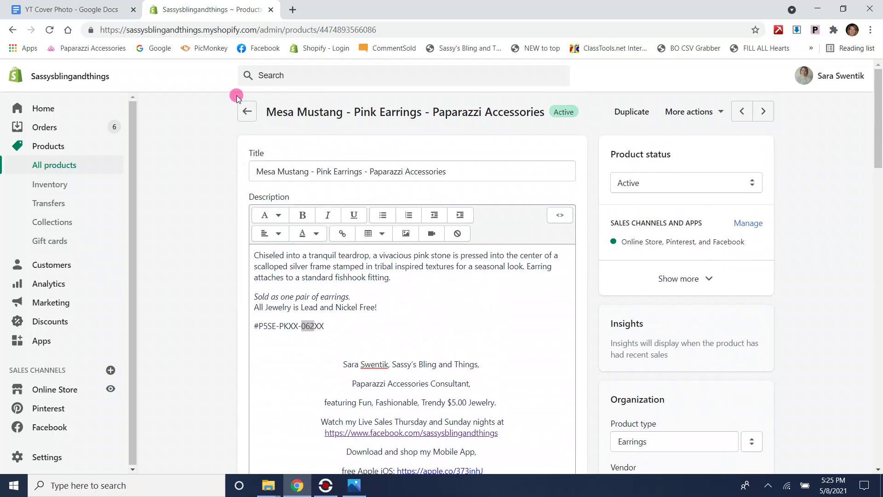
click(249, 107)
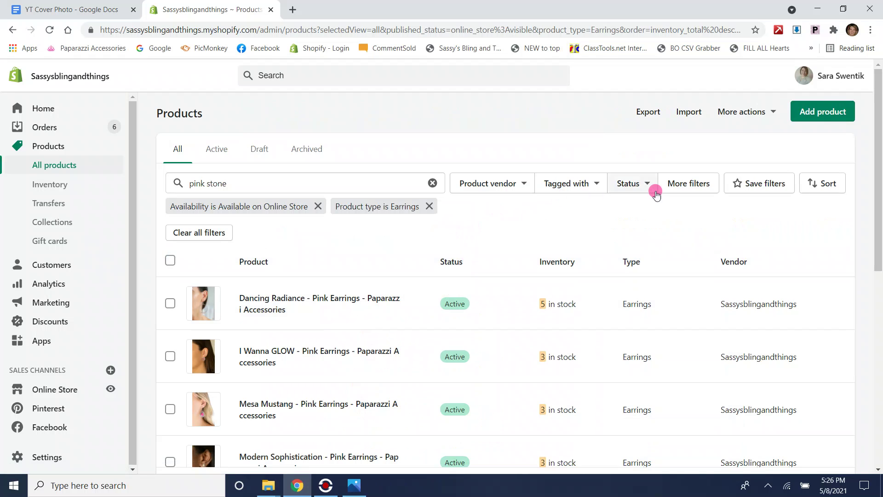
Step: Change the product type filter to Ring for the "pink stone" search
click(691, 183)
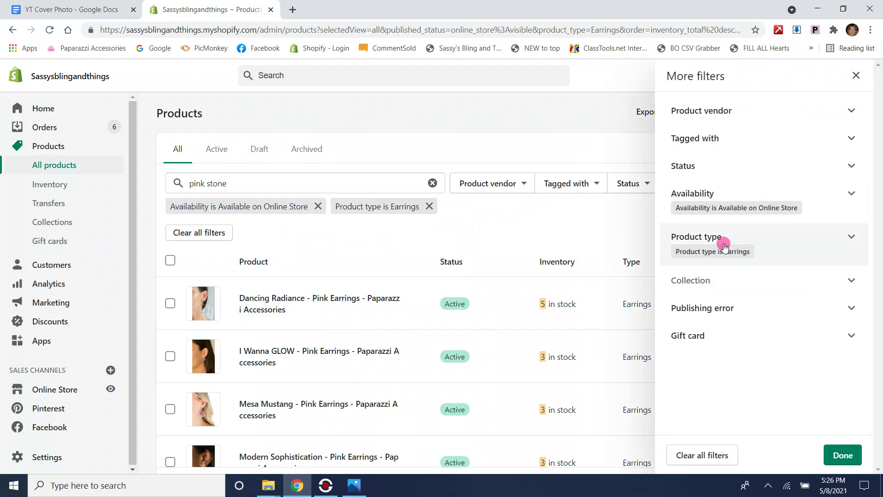
click(700, 248)
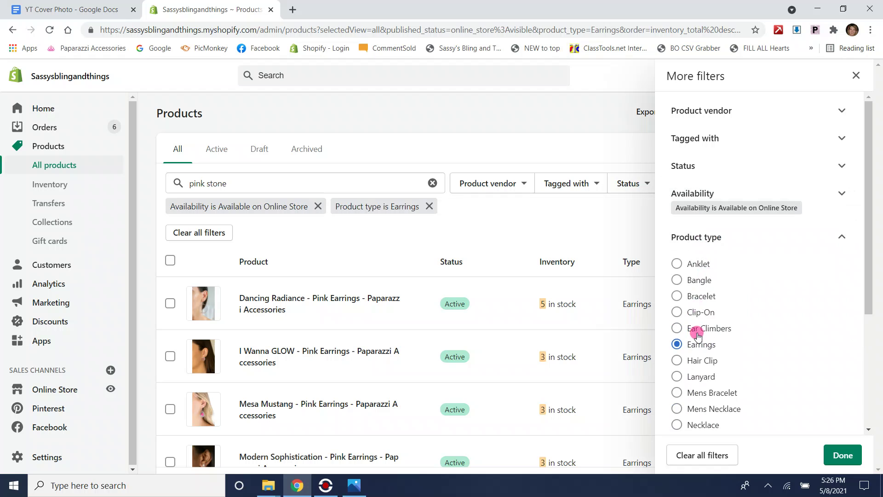
scroll(698, 332, down, 4)
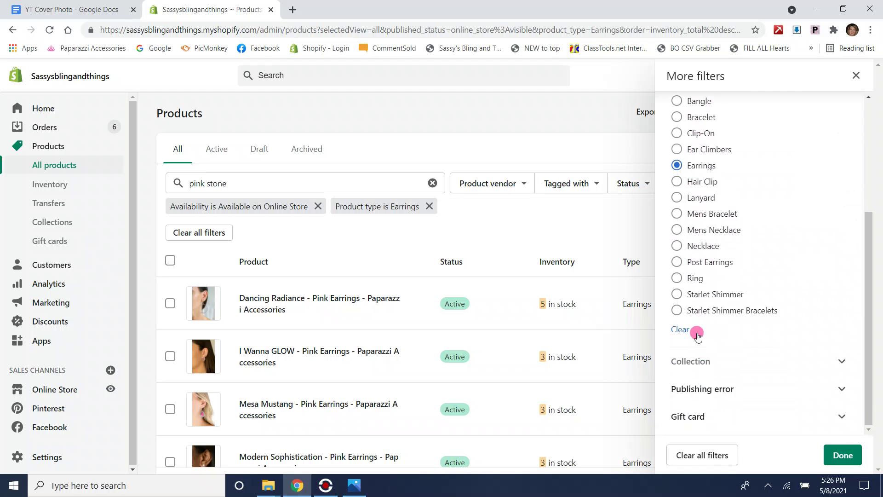
click(842, 454)
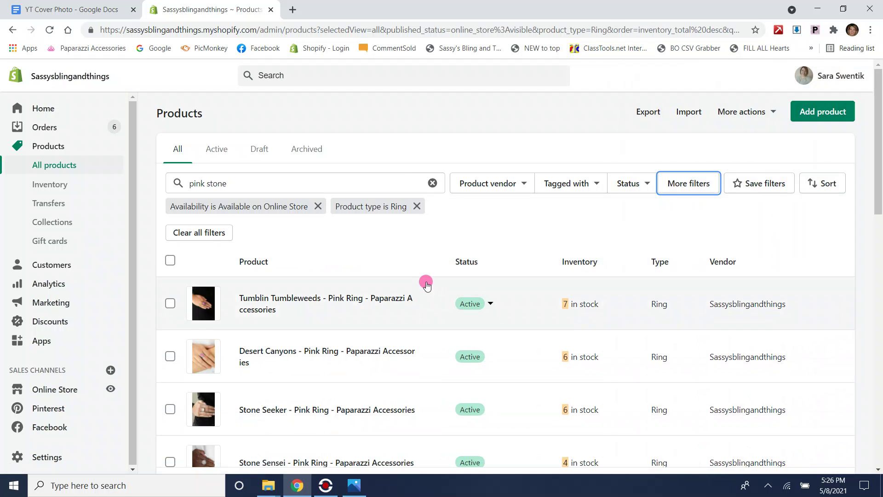
Step: Open the Tumblin Tumbleweeds pink ring from the results and highlight 057 in the item code of its description
scroll(457, 295, down, 2)
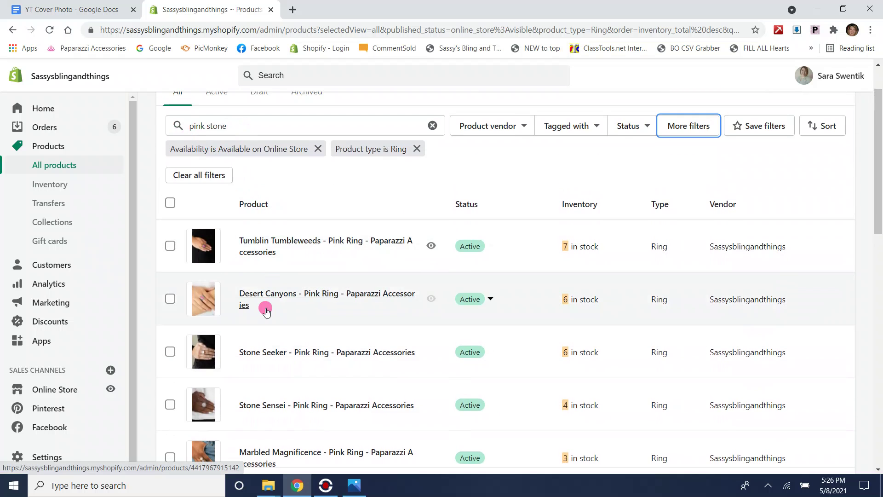
click(257, 251)
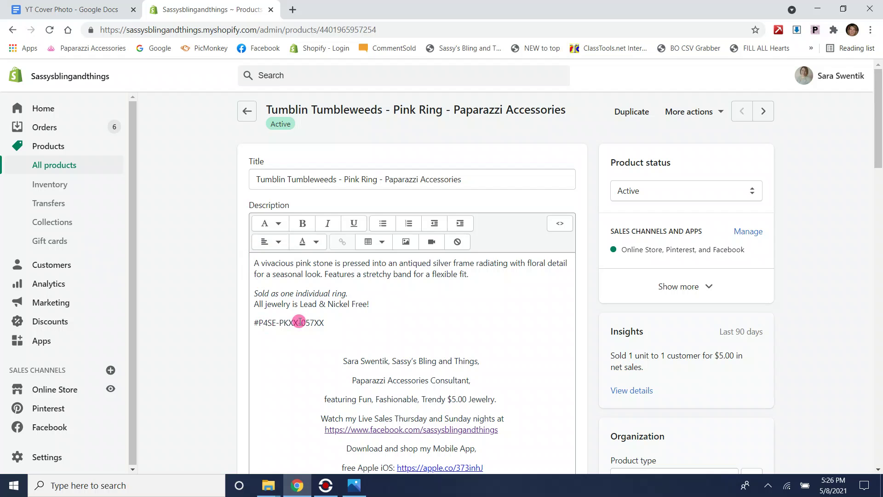
drag(302, 322, 314, 324)
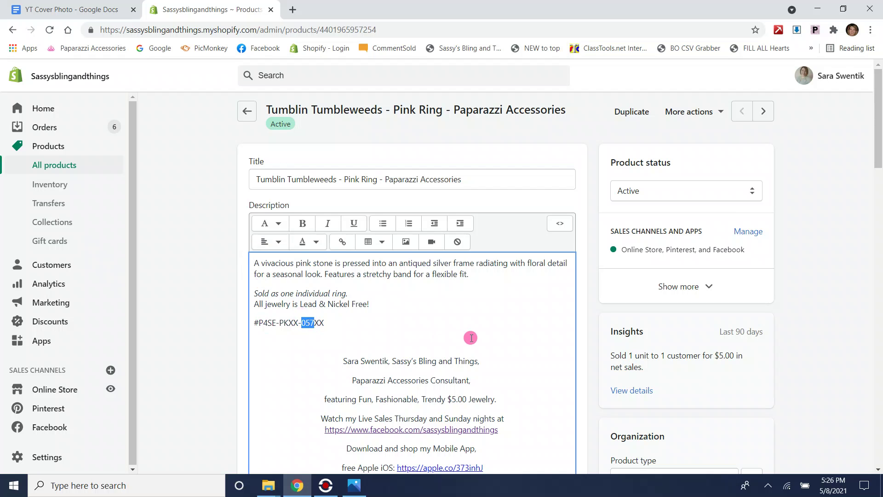
Step: View the first photo of the Tumblin Tumbleweeds ring enlarged and close it
scroll(470, 336, down, 9)
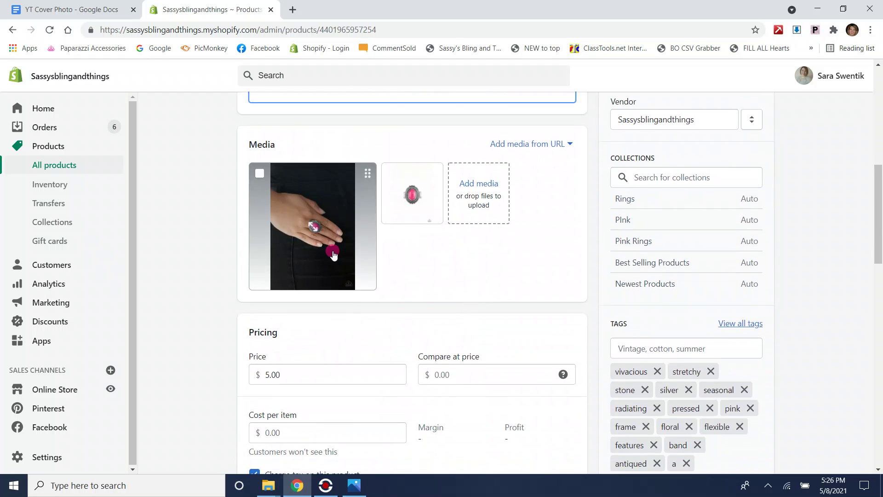
click(332, 251)
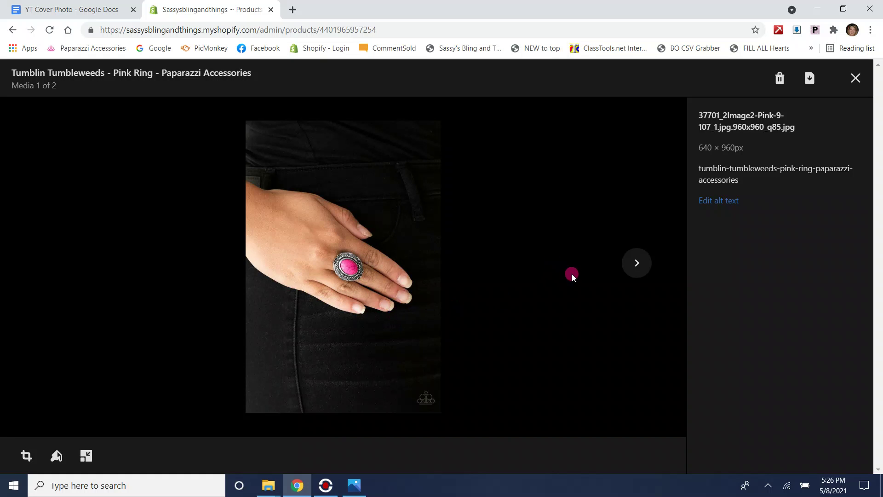
click(853, 78)
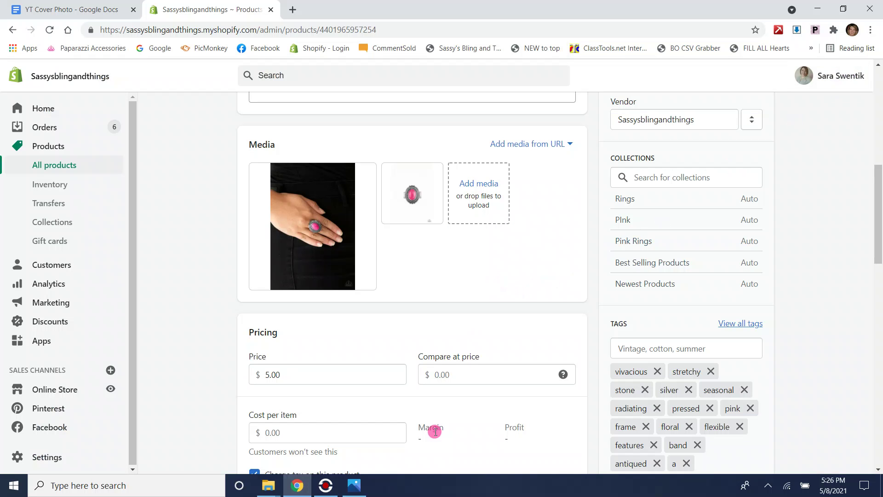
Step: Switch to Photos to compare the ring with the Colorfully Country pink bracelet, then go back to the Shopify product list
click(355, 490)
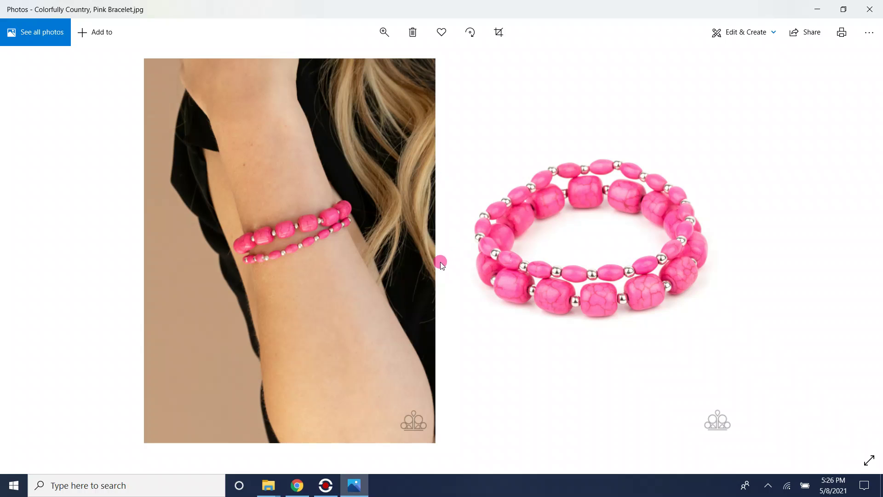
click(302, 488)
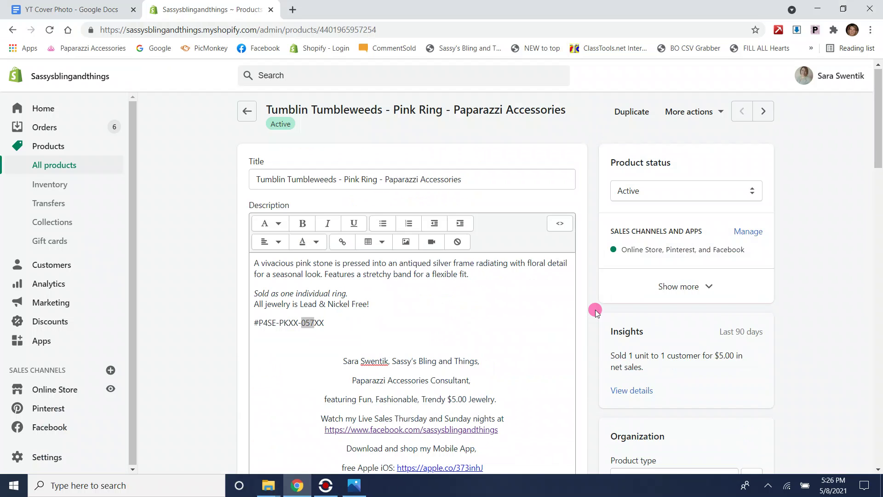
click(247, 111)
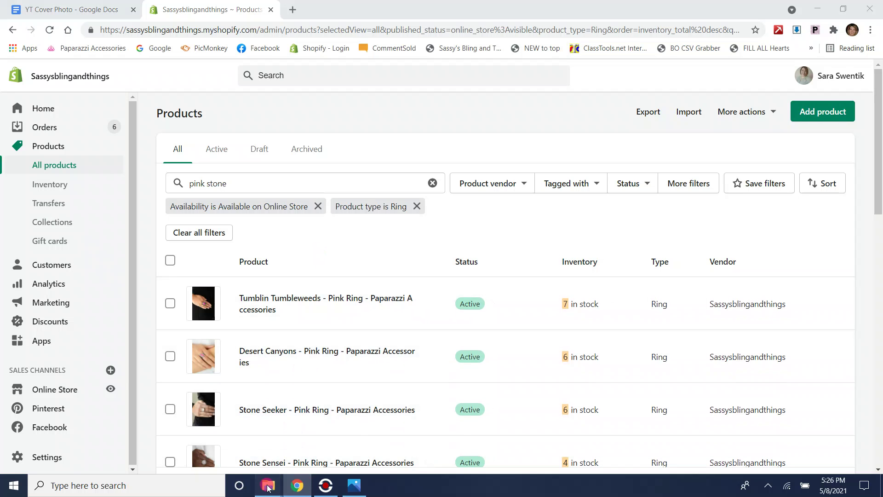
Step: Switch to File Explorer, browse the "colorfully" picture results and select the Colorfully Congo, Yellow Bracelet picture
mouse_move(276, 490)
click(179, 432)
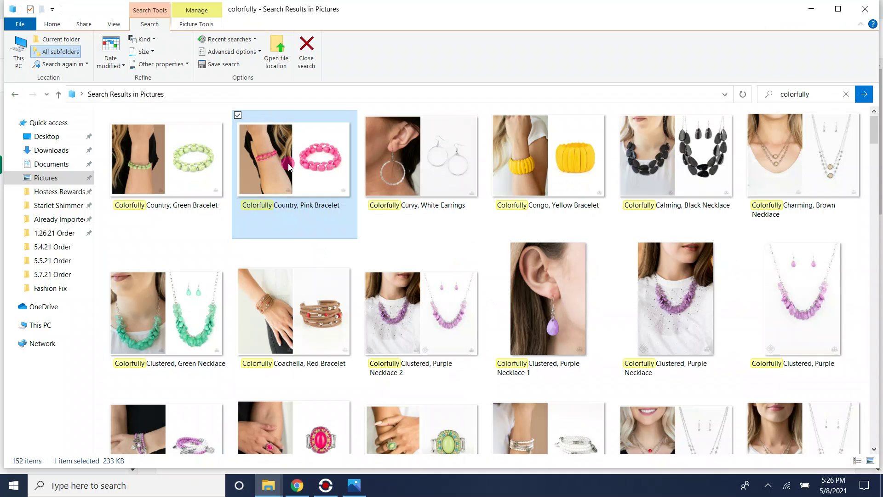
scroll(314, 141, down, 5)
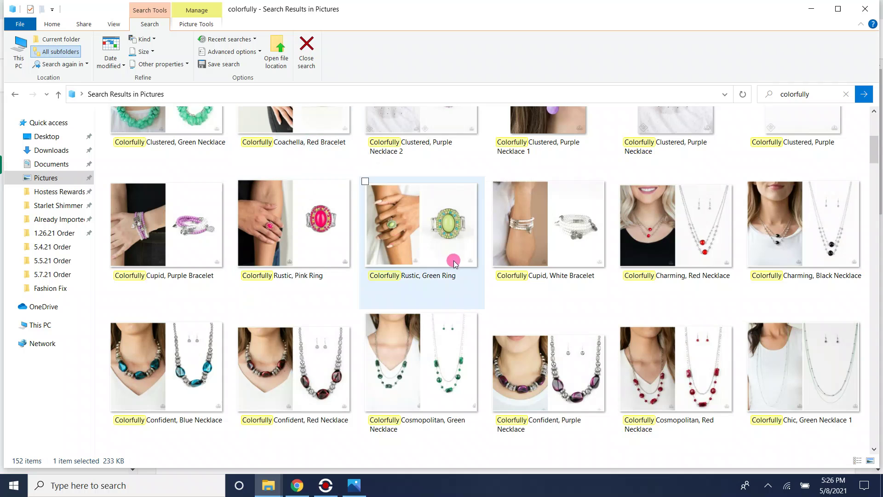
scroll(601, 286, up, 5)
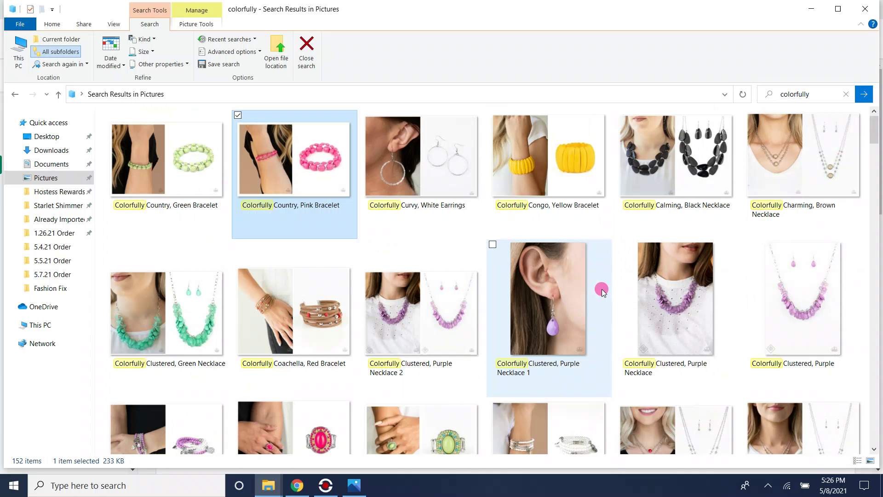
click(529, 136)
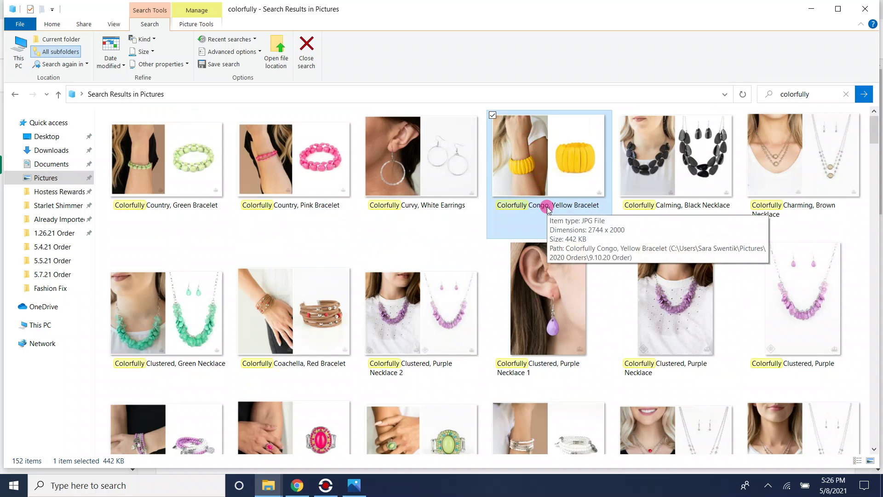
Step: Switch back to Shopify in Chrome, remove the Ring product type filter and clear the "pink stone" search
click(294, 493)
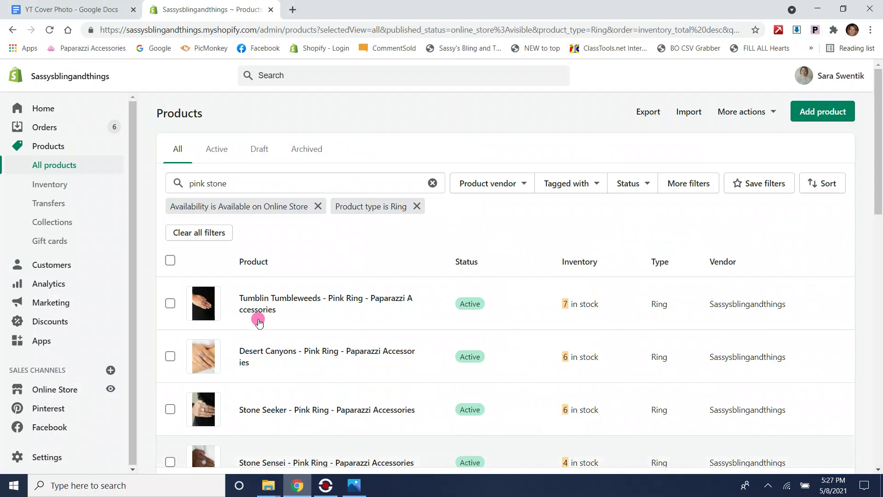
click(418, 207)
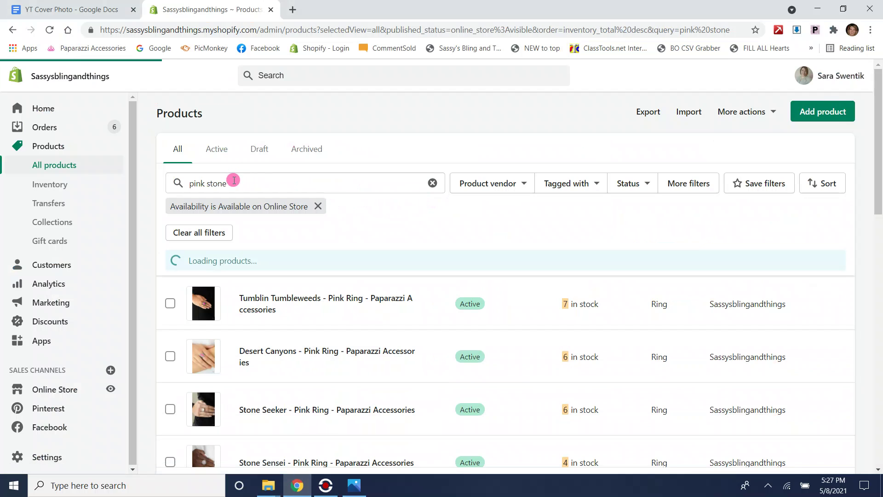
drag(230, 182, 119, 190)
key(BackSpace)
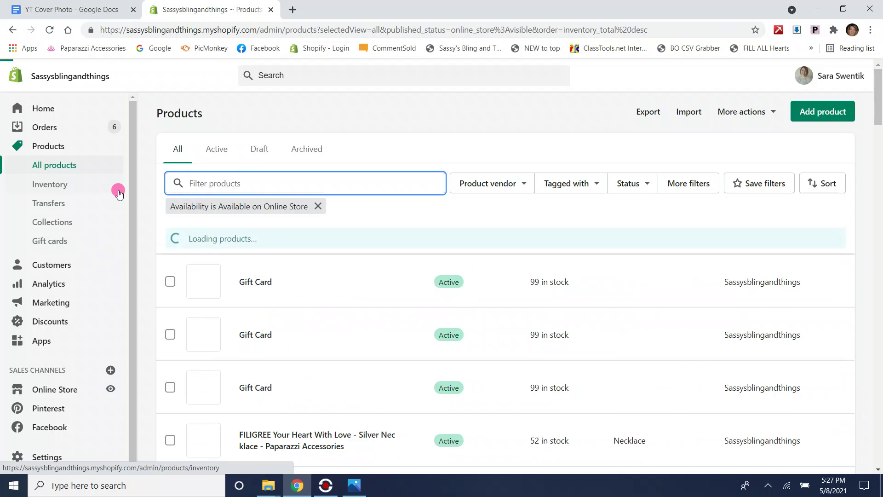
Step: Search the products for "yellow wood" and look through the first results for matching pieces
text(yellow wood)
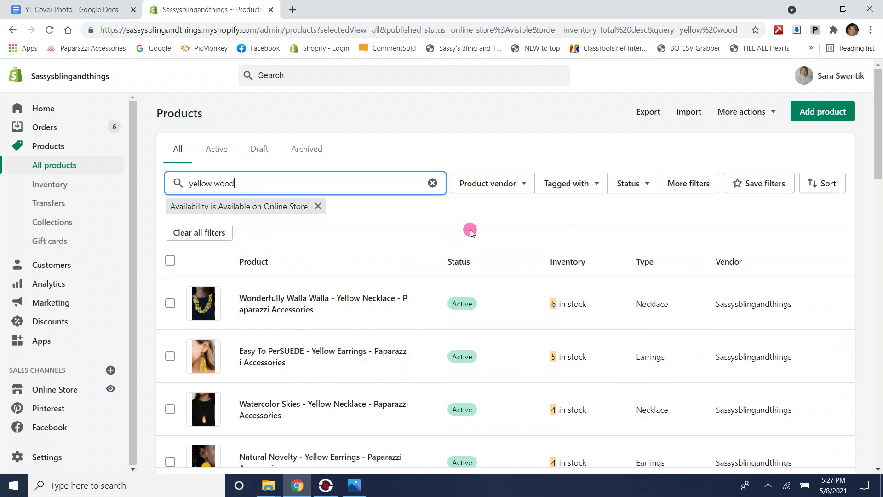
scroll(456, 233, down, 1)
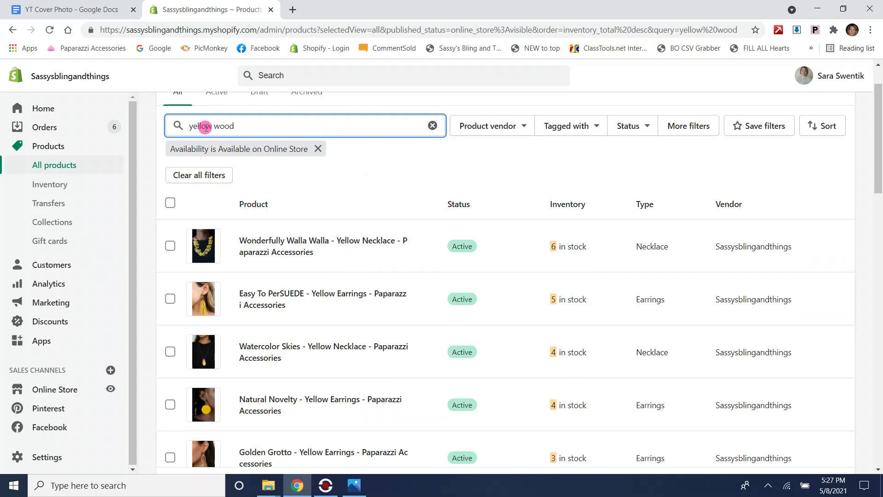
scroll(529, 337, down, 2)
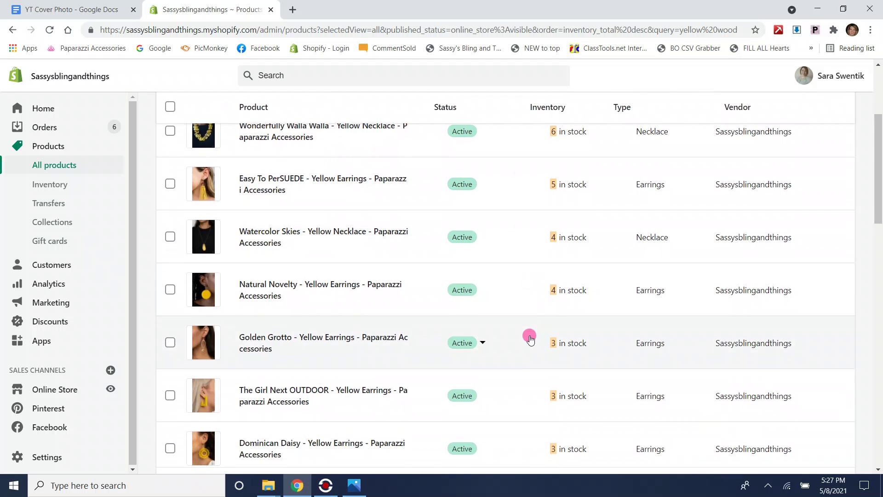
scroll(713, 235, up, 3)
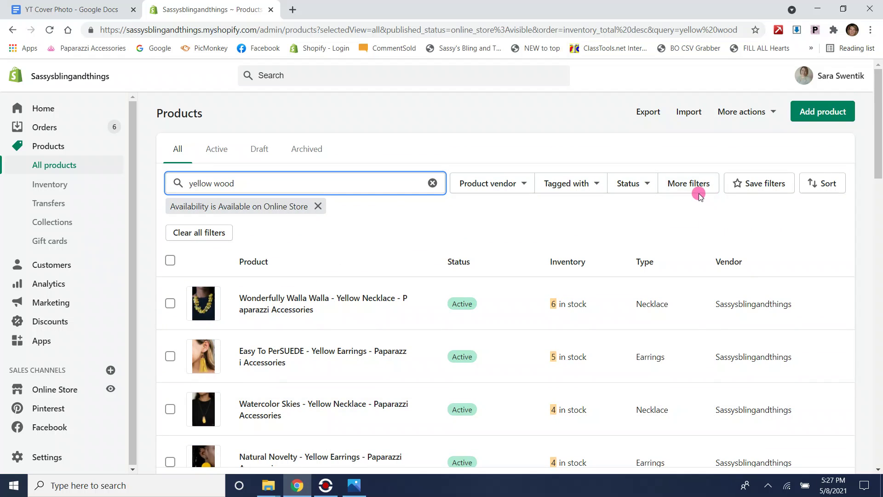
scroll(538, 175, down, 2)
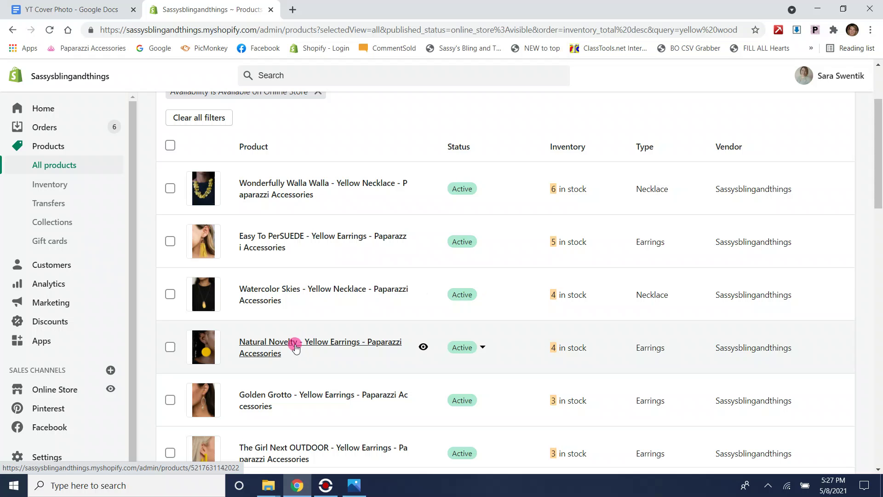
Step: Open the Natural Novelty yellow earrings, highlight the three-digit part of the item code in the description, and return to the product list
click(243, 353)
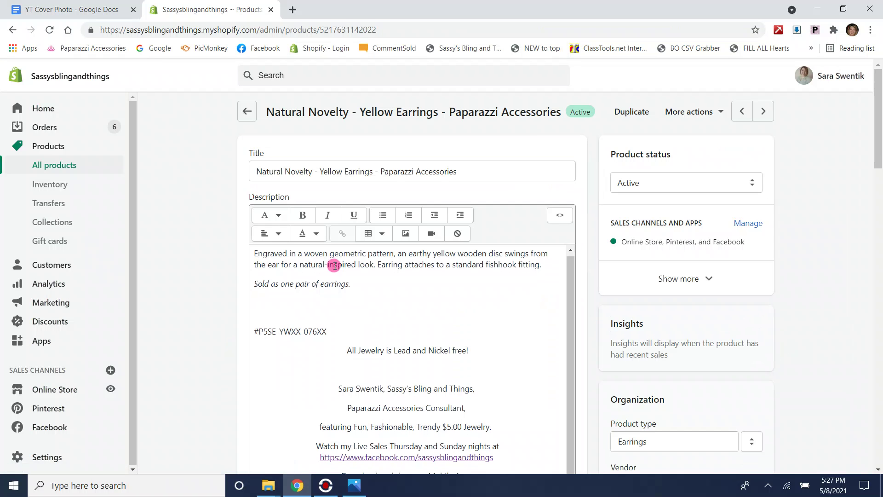
scroll(498, 361, down, 7)
scroll(305, 343, up, 6)
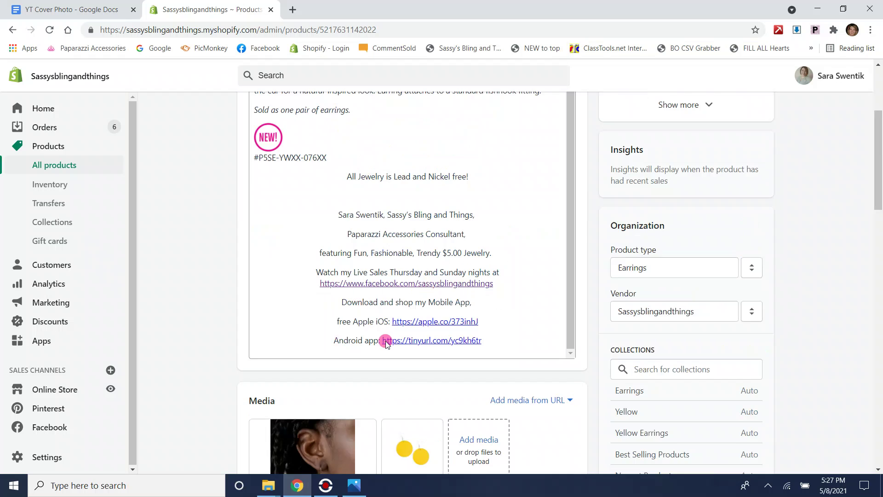
drag(302, 275, 317, 275)
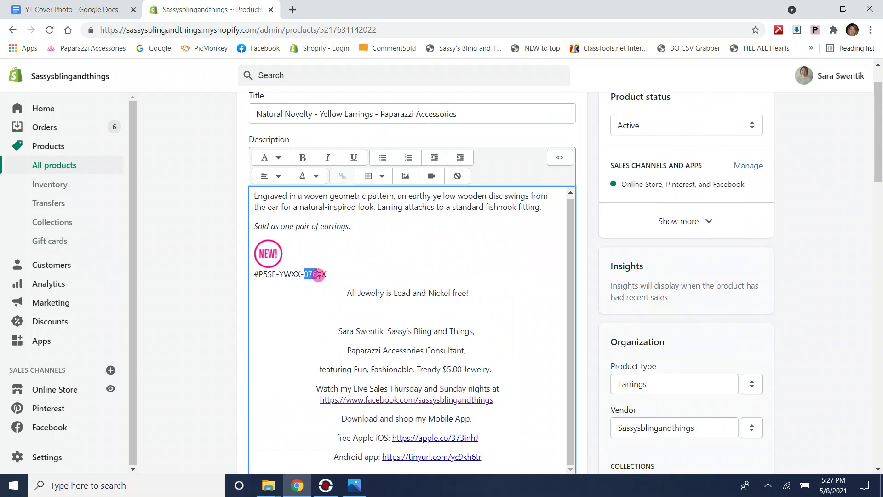
scroll(346, 214, up, 2)
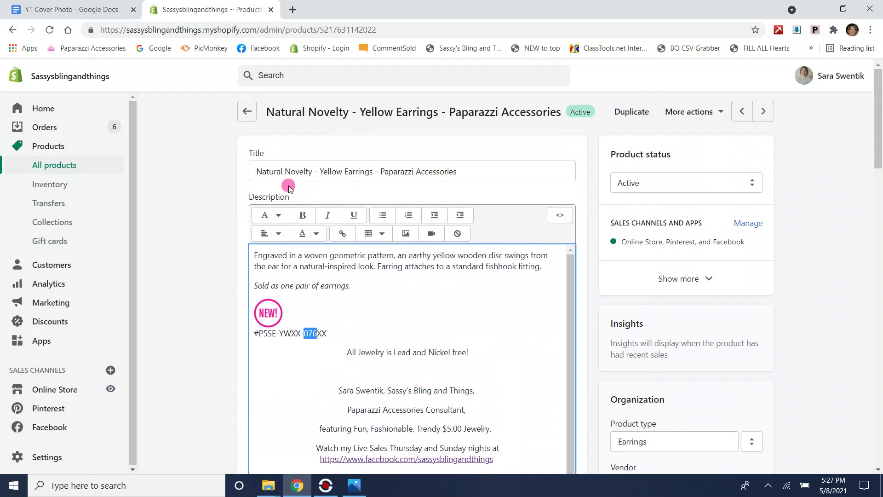
click(249, 117)
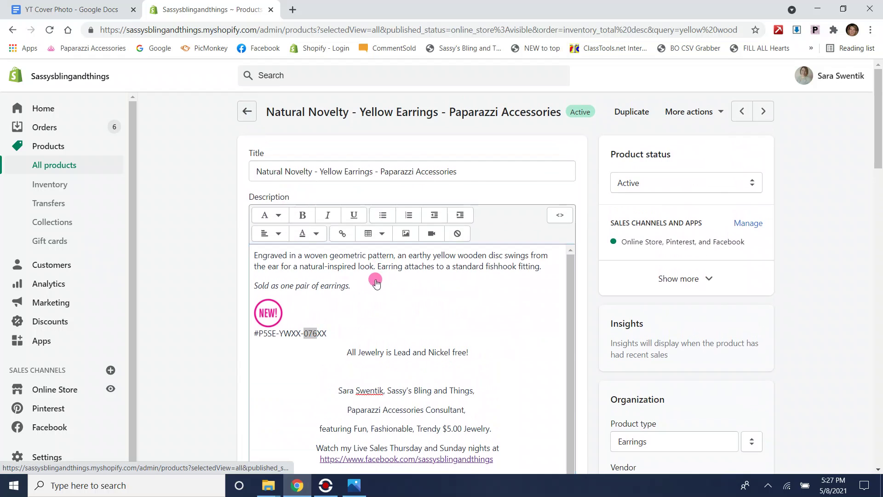
Step: Look further through the yellow wood results, and replace the search with "blue acrylic"
scroll(374, 303, down, 2)
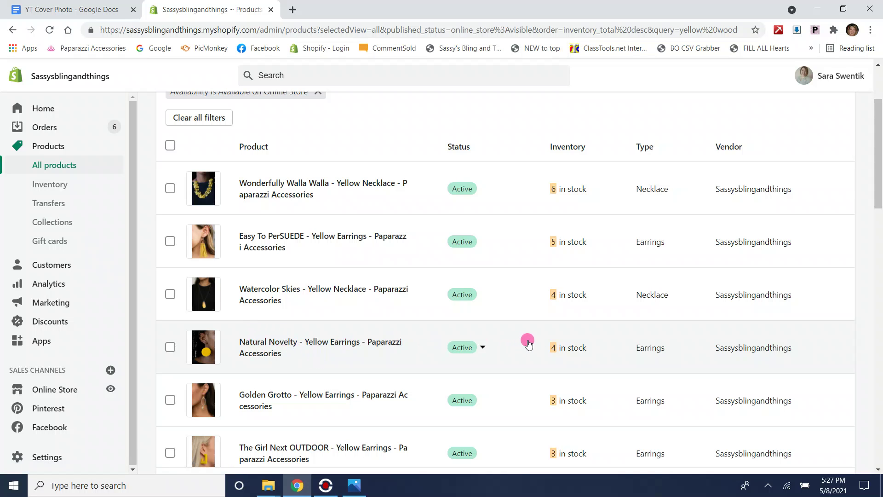
scroll(337, 349, down, 4)
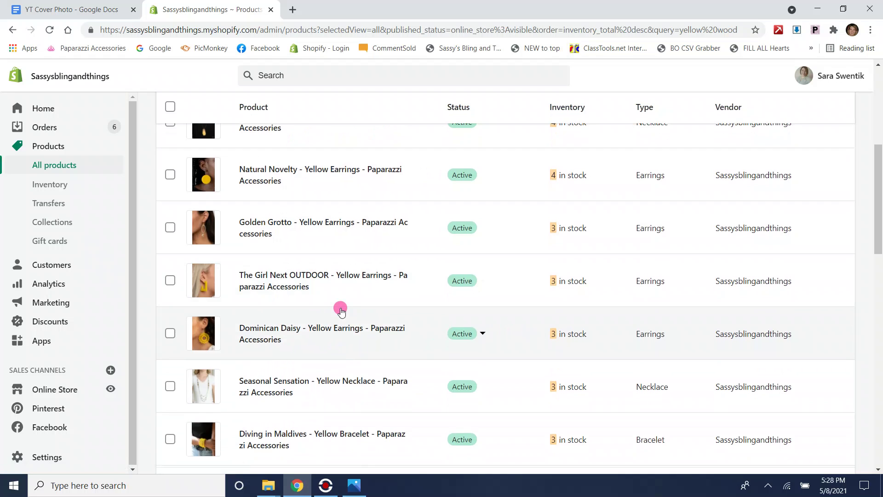
scroll(341, 311, up, 5)
drag(235, 184, 171, 185)
key(BackSpace)
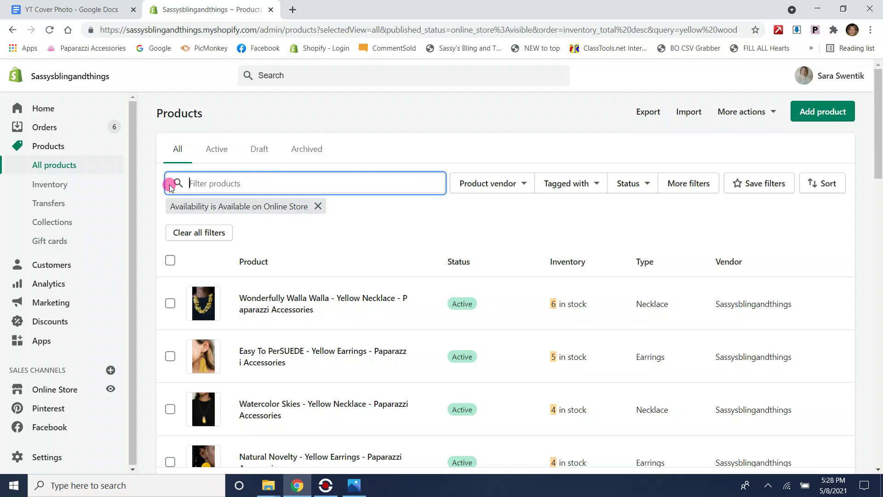
text(bl)
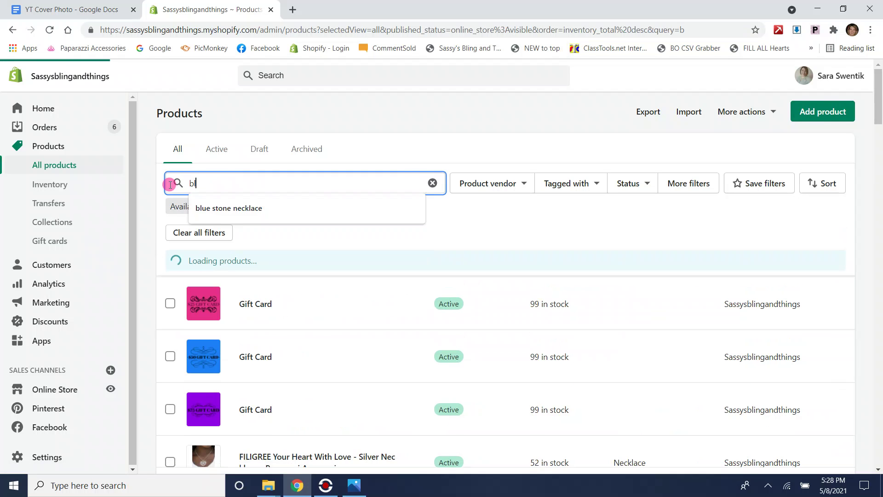
text(ue)
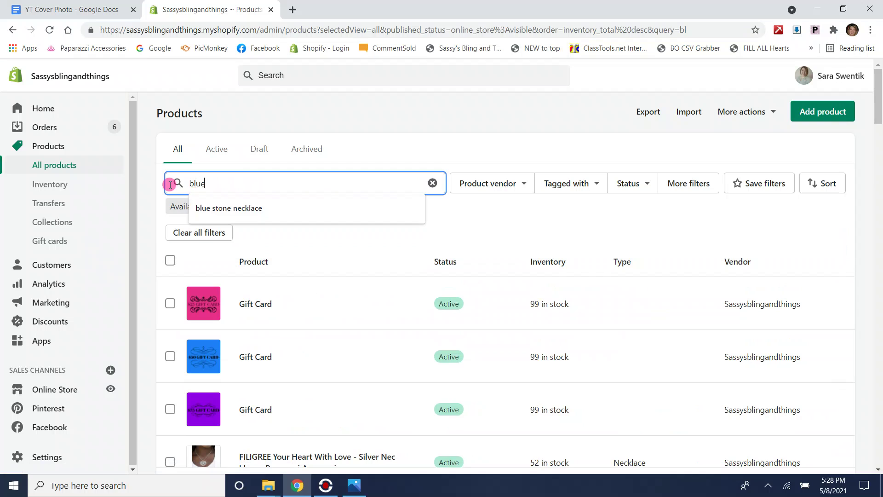
text( acryl)
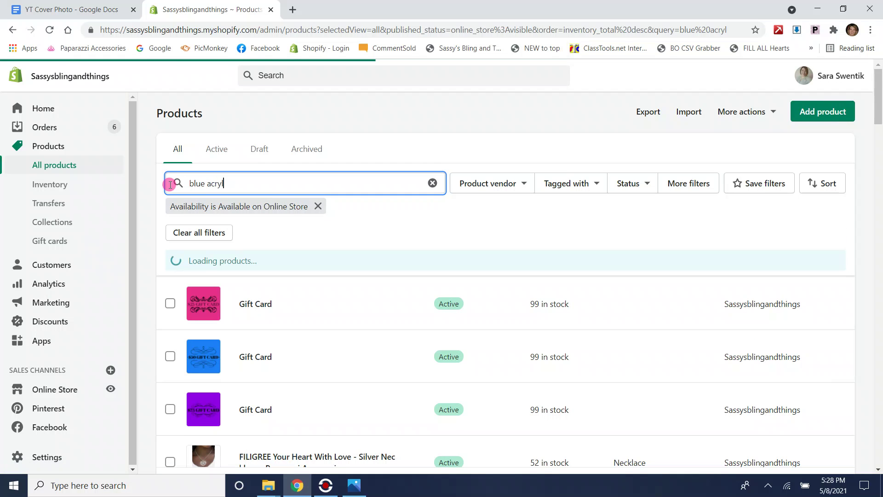
text(ic)
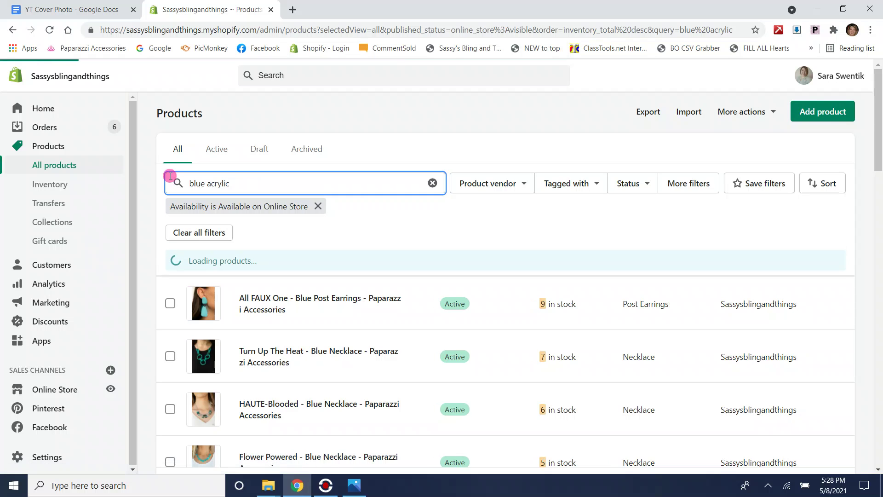
Step: Examine the whole list of blue acrylic products for possible matching pieces
scroll(336, 308, down, 2)
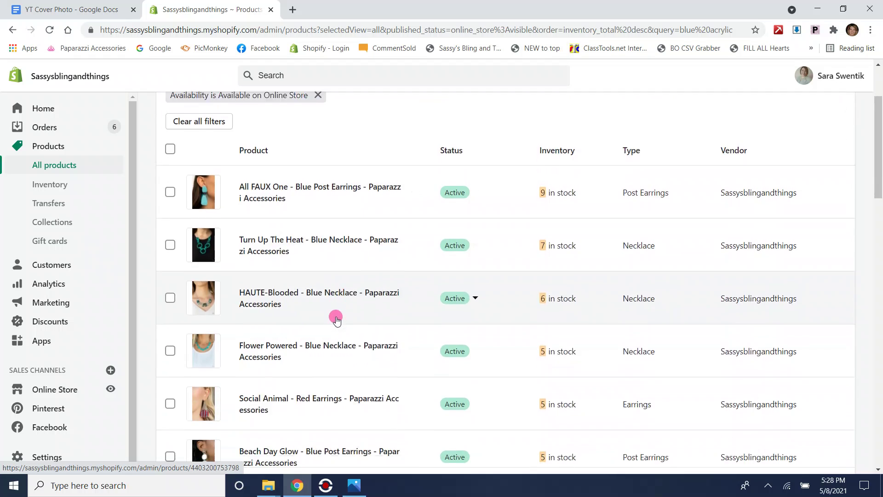
scroll(336, 321, down, 5)
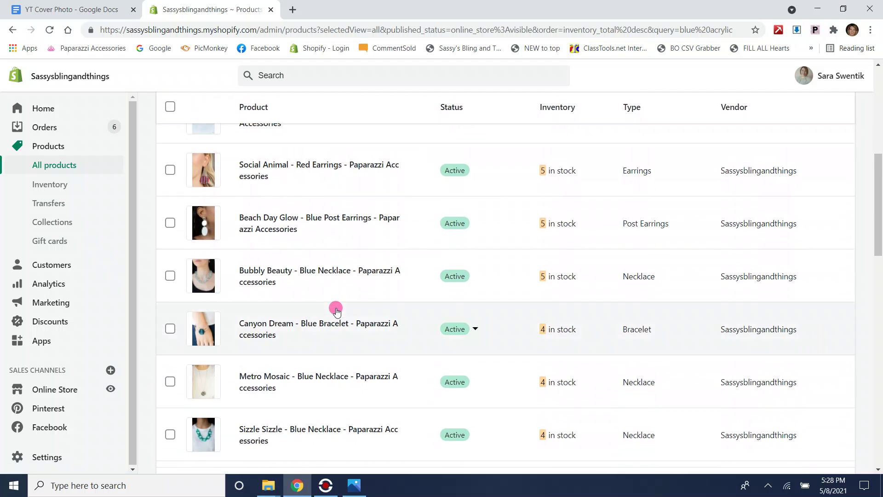
scroll(336, 311, down, 5)
scroll(336, 311, down, 5)
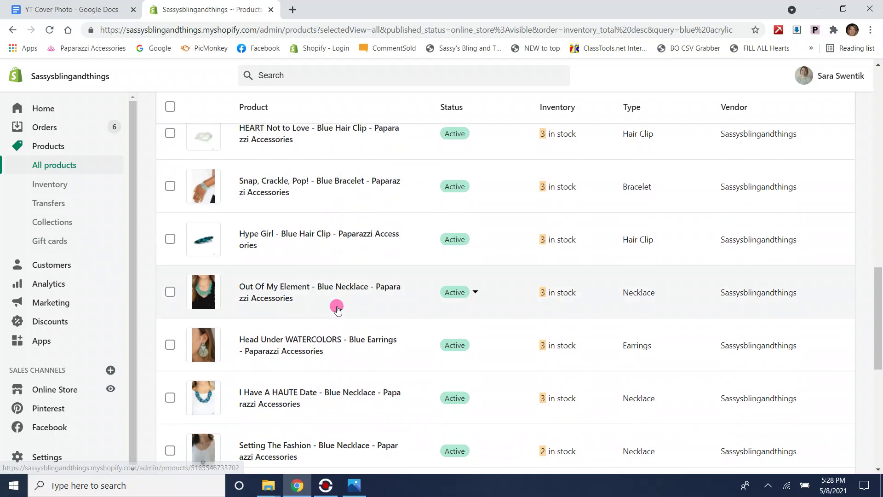
scroll(336, 309, down, 2)
scroll(336, 318, down, 1)
scroll(335, 330, down, 2)
scroll(335, 329, up, 1)
scroll(335, 330, down, 5)
scroll(335, 329, up, 15)
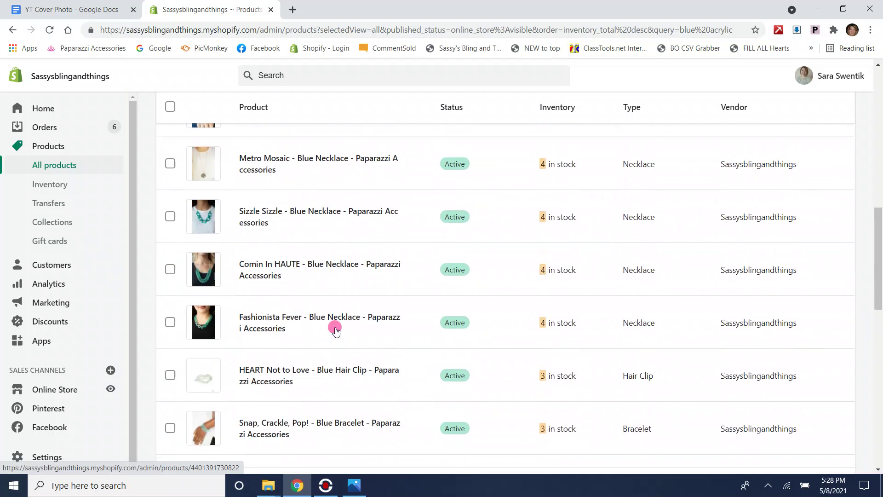
scroll(335, 330, up, 1)
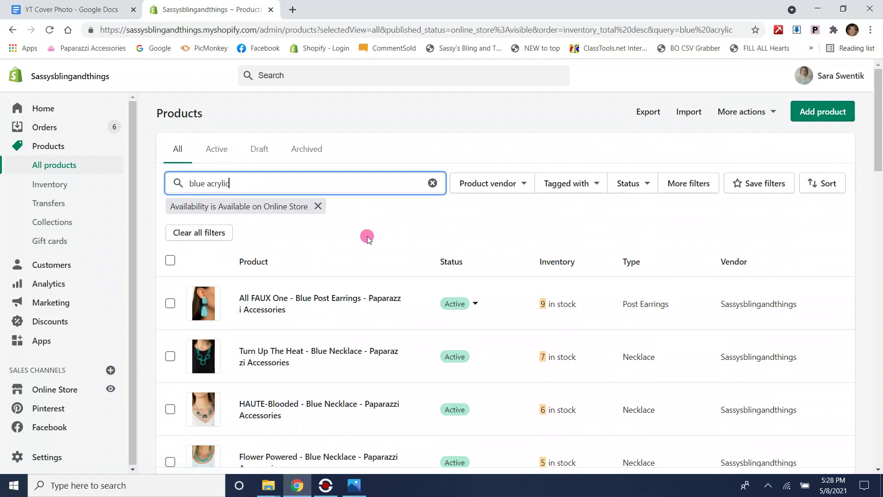
Step: Filter the blue acrylic results by the product type Necklace
click(700, 184)
click(698, 237)
click(696, 424)
click(843, 455)
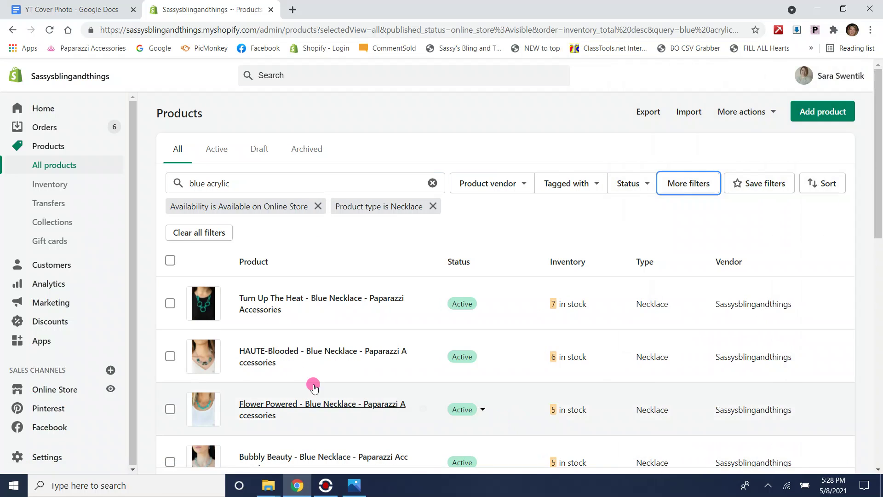
Step: Review the list of blue acrylic necklaces and clear the search term
scroll(299, 329, down, 3)
scroll(280, 203, up, 1)
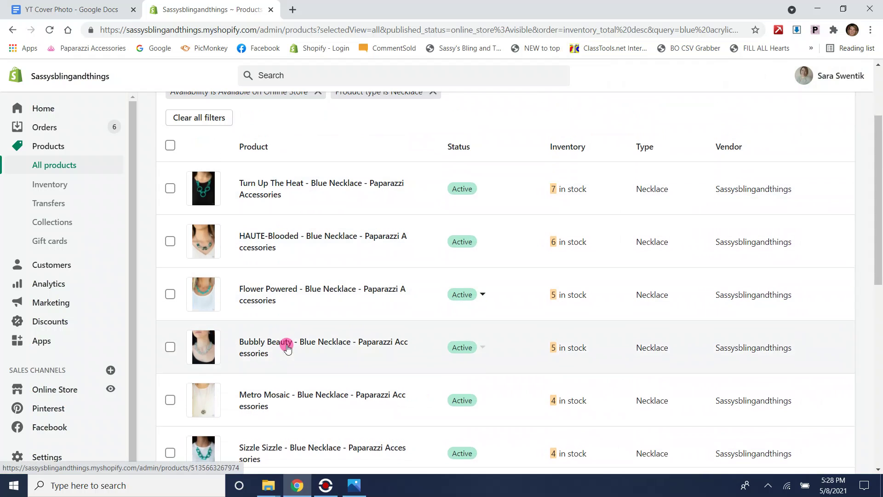
scroll(286, 357, down, 9)
scroll(287, 362, down, 1)
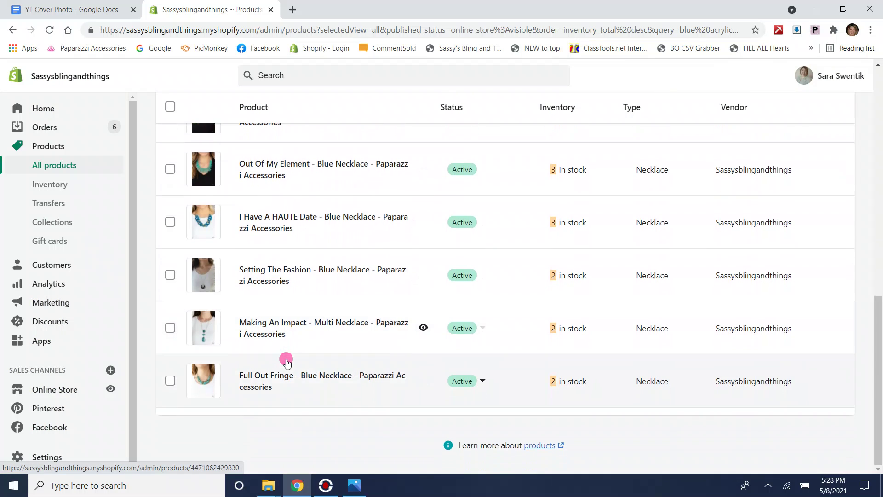
scroll(284, 369, up, 12)
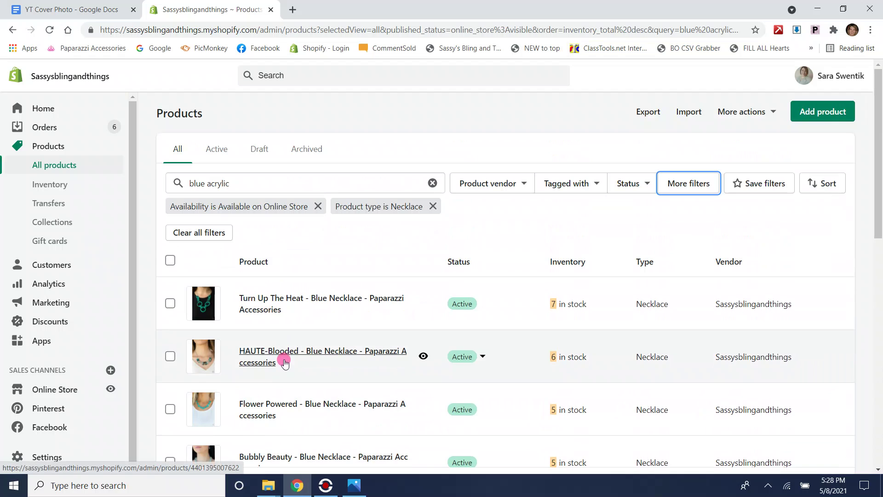
click(432, 182)
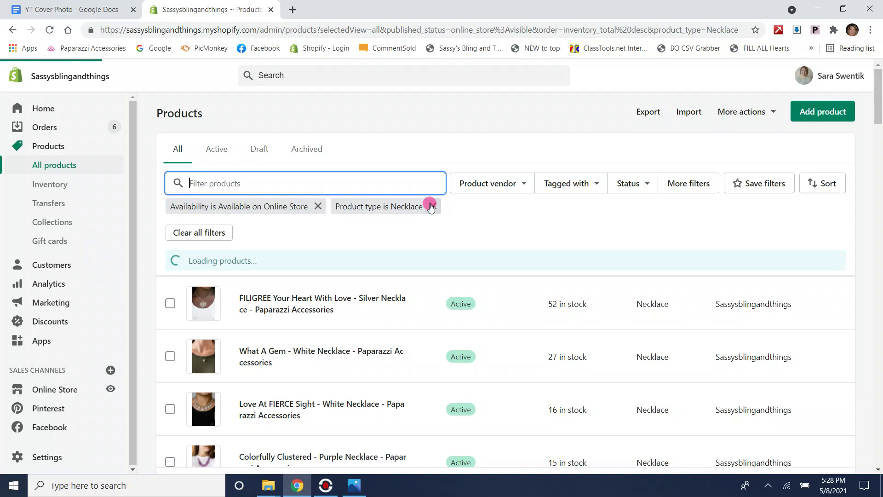